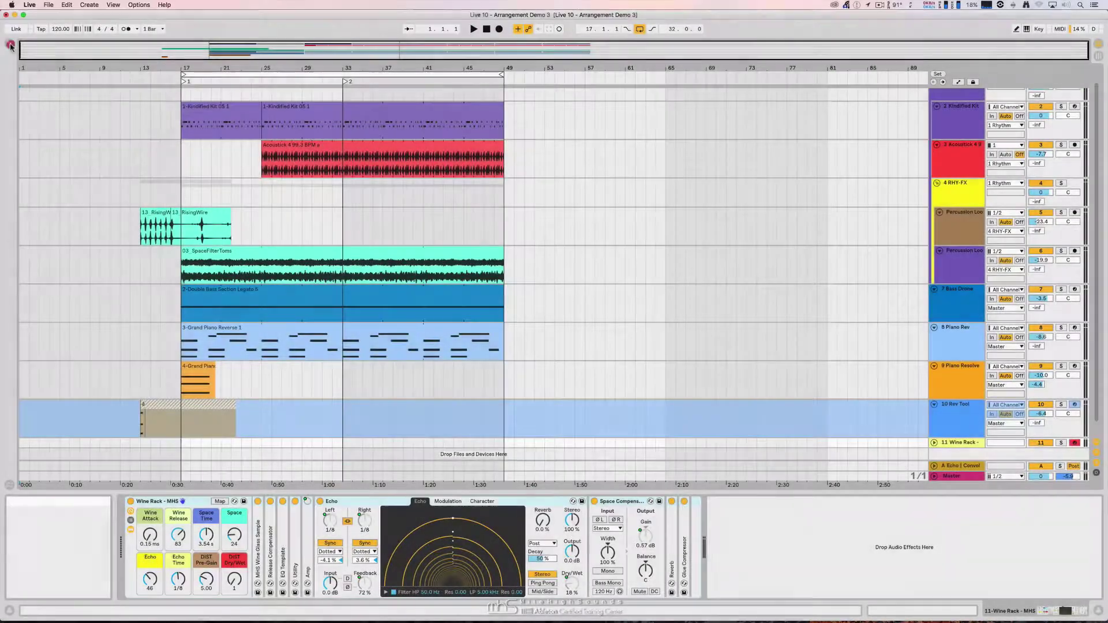
Show the browser and look through the Orchestral Mallets and Orchestral Strings pack presets
click(10, 46)
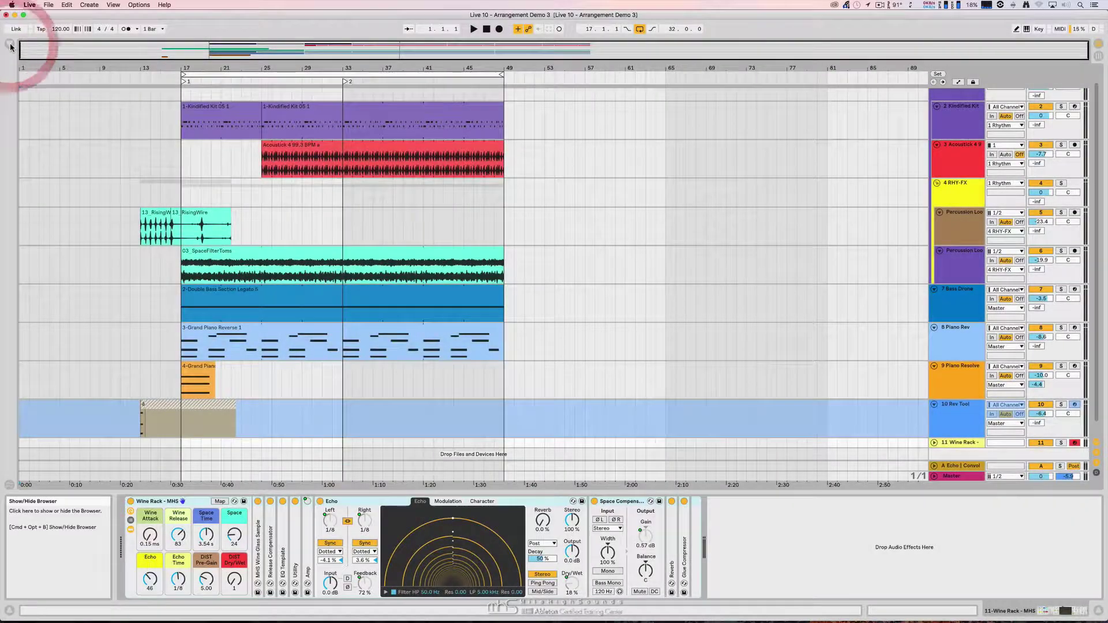
click(179, 407)
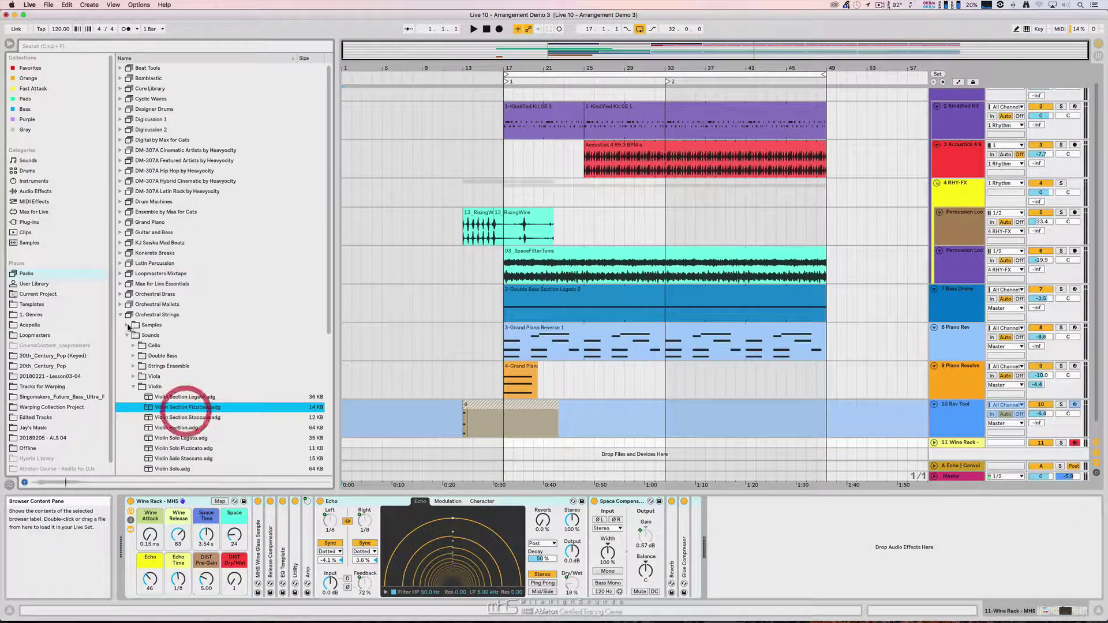
click(121, 317)
click(121, 304)
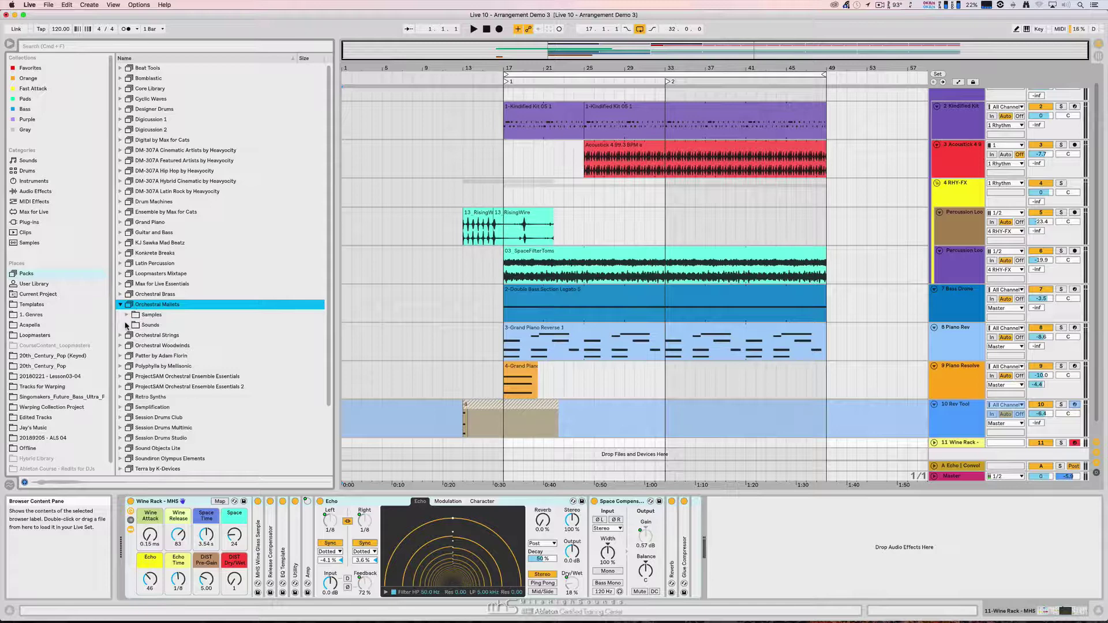
click(127, 325)
click(159, 356)
click(133, 356)
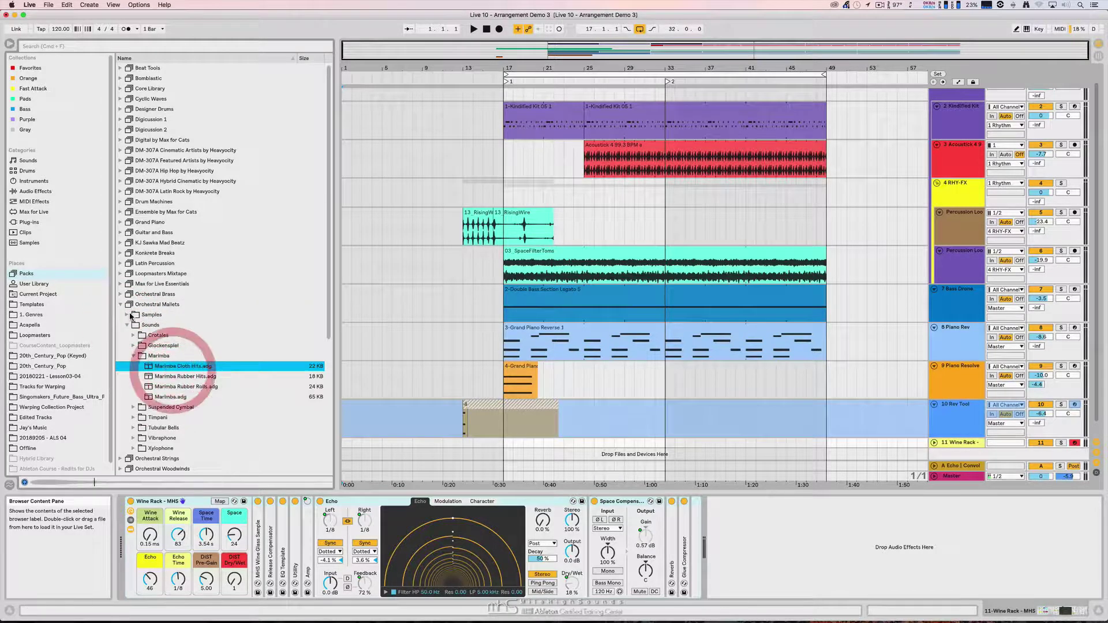
click(120, 304)
click(121, 315)
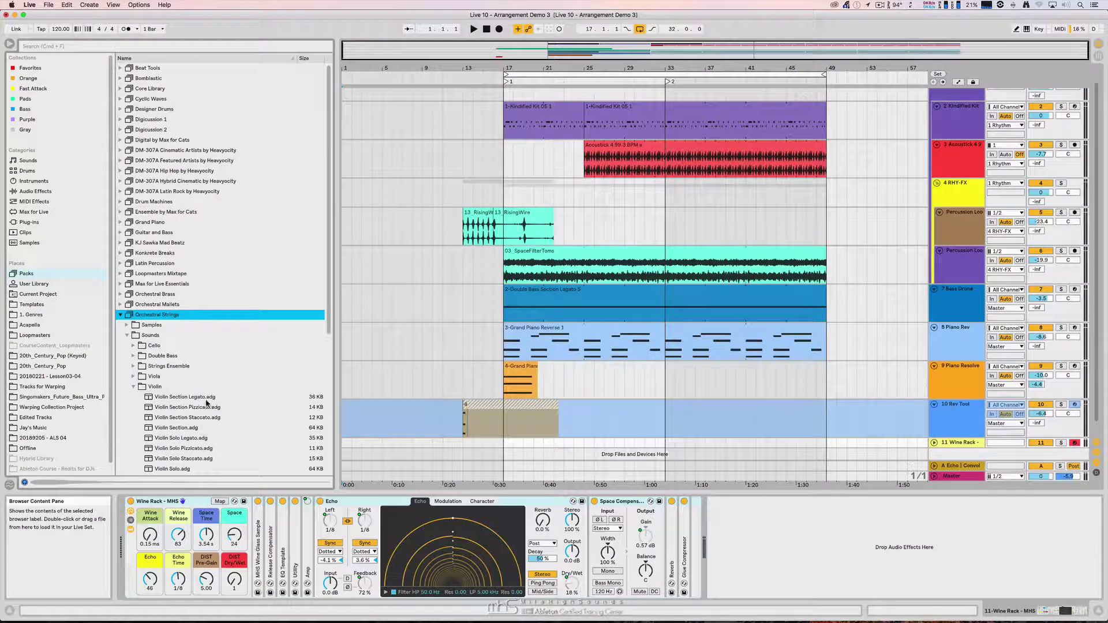
Tag Violin Section Legato with Orange and Violin Section Staccato with yellow
click(205, 398)
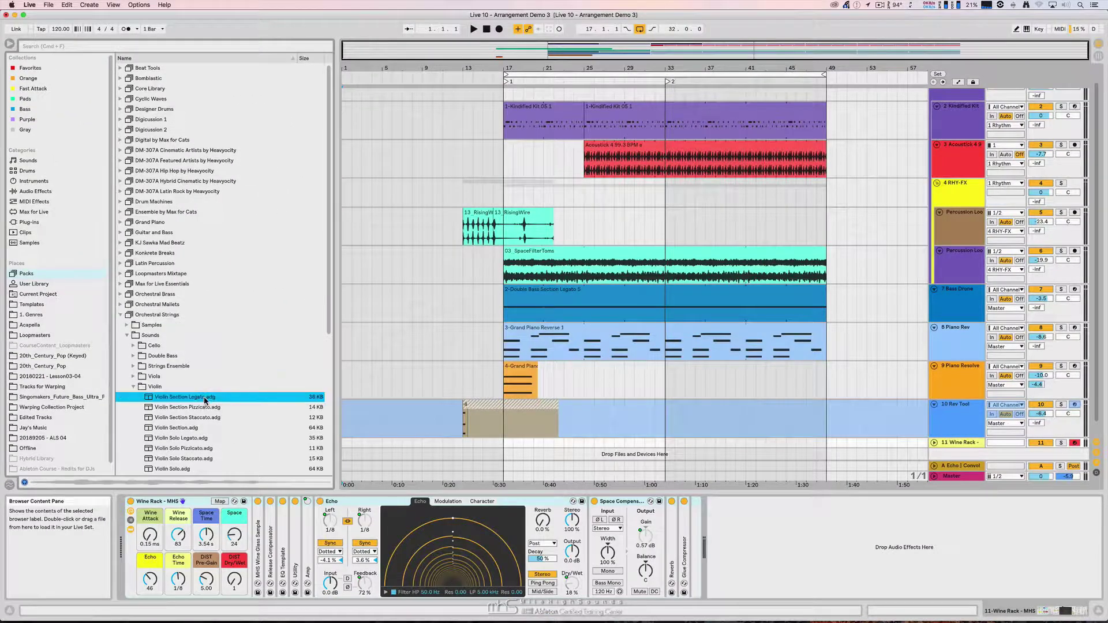
right_click(200, 398)
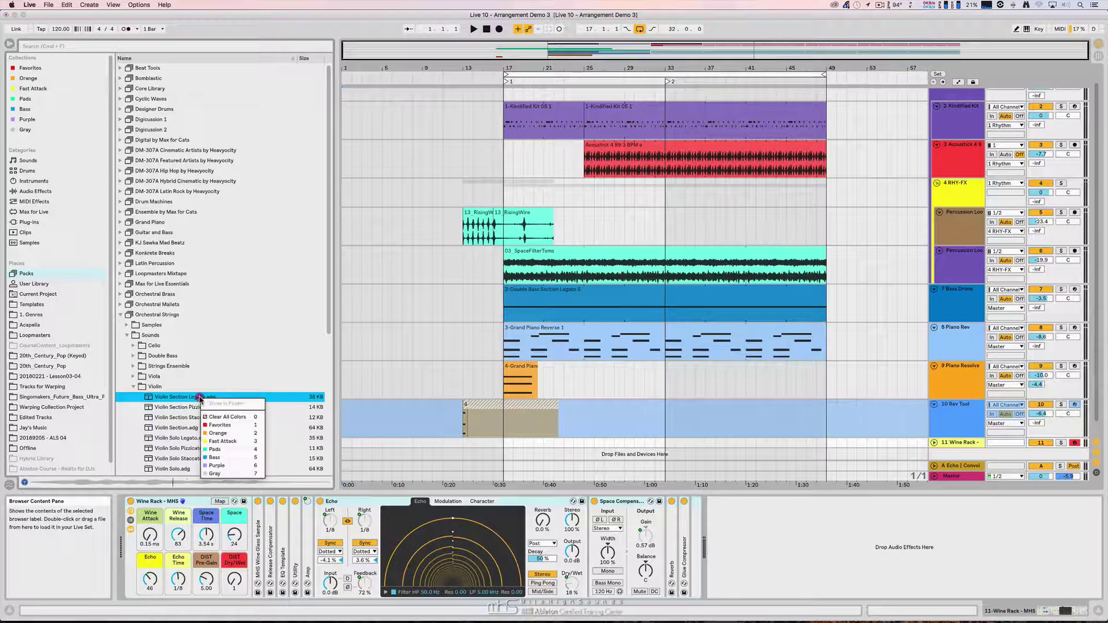
click(218, 433)
click(209, 418)
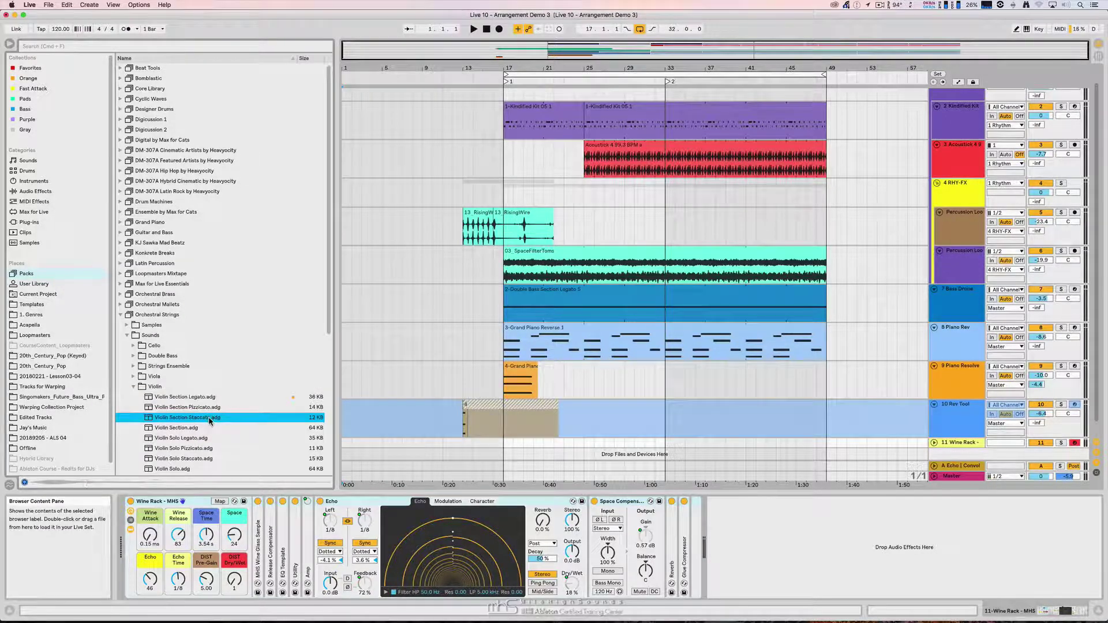
key(3)
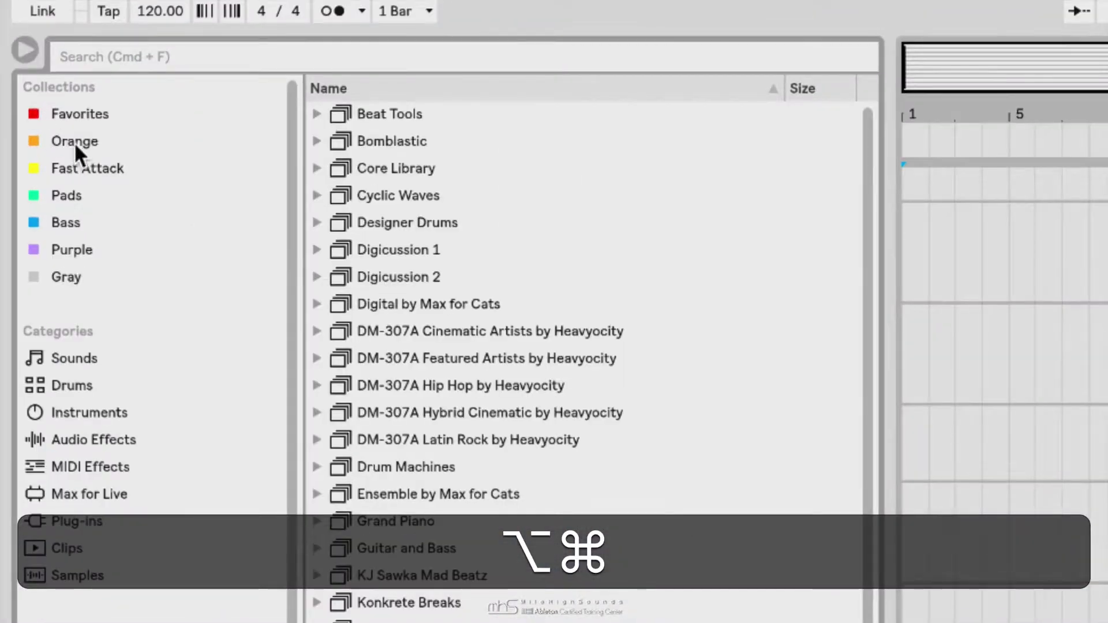
Rename the Orange collection to 'Legato'
alt+super+click(28, 78)
key(super+r)
text(Legato)
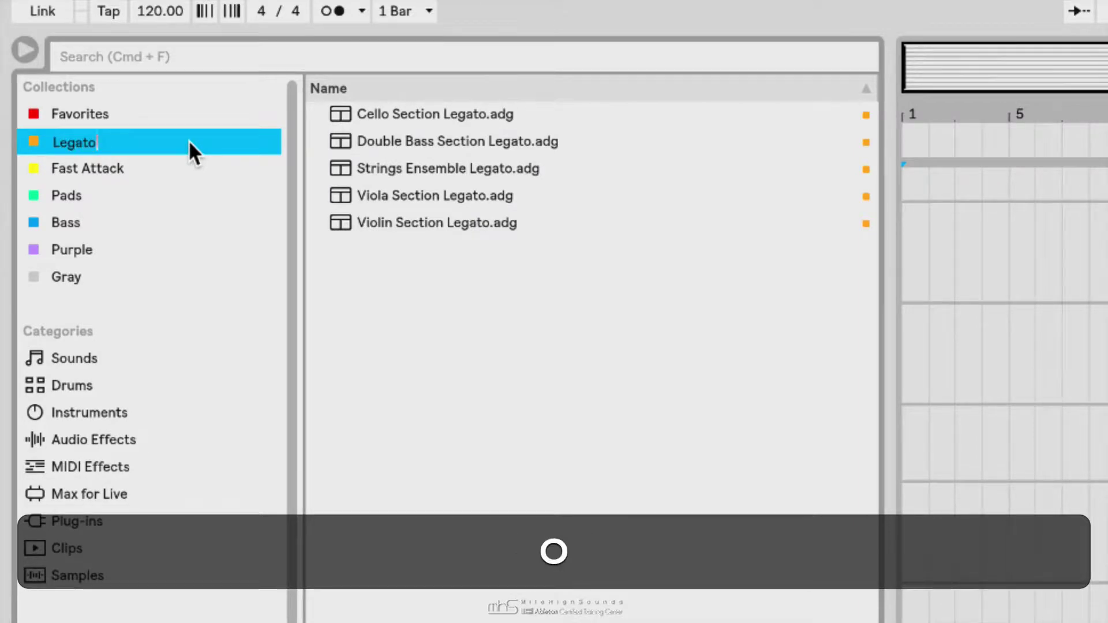
key(Return)
key(alt+super+Return)
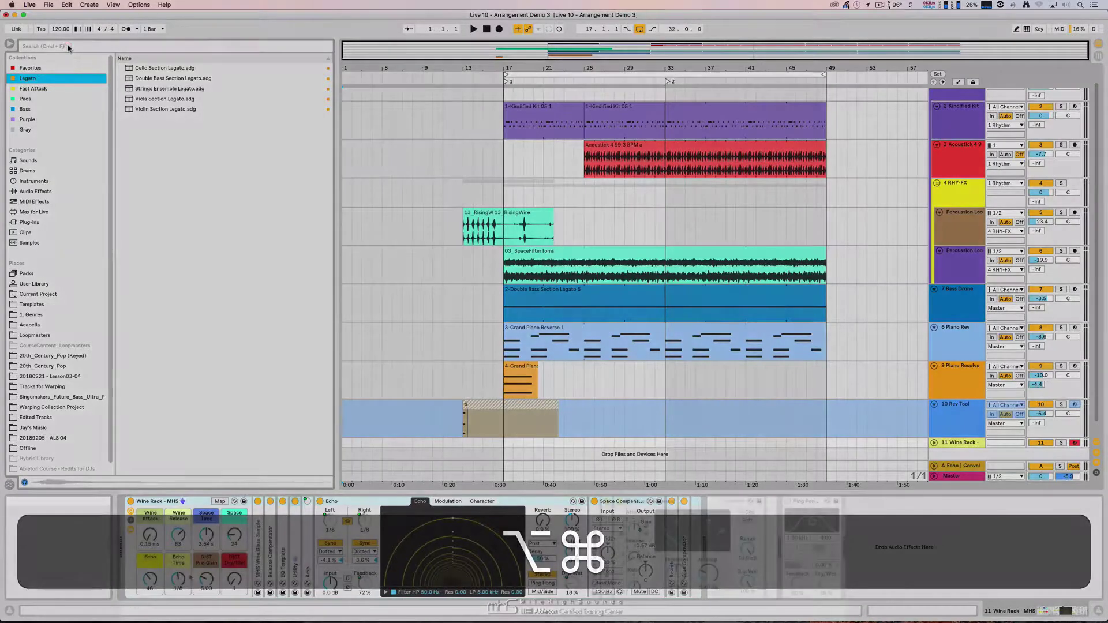
Search 'wine' and tag the Wine Rack - MHS preset with the Pads colour
click(68, 47)
text(wine)
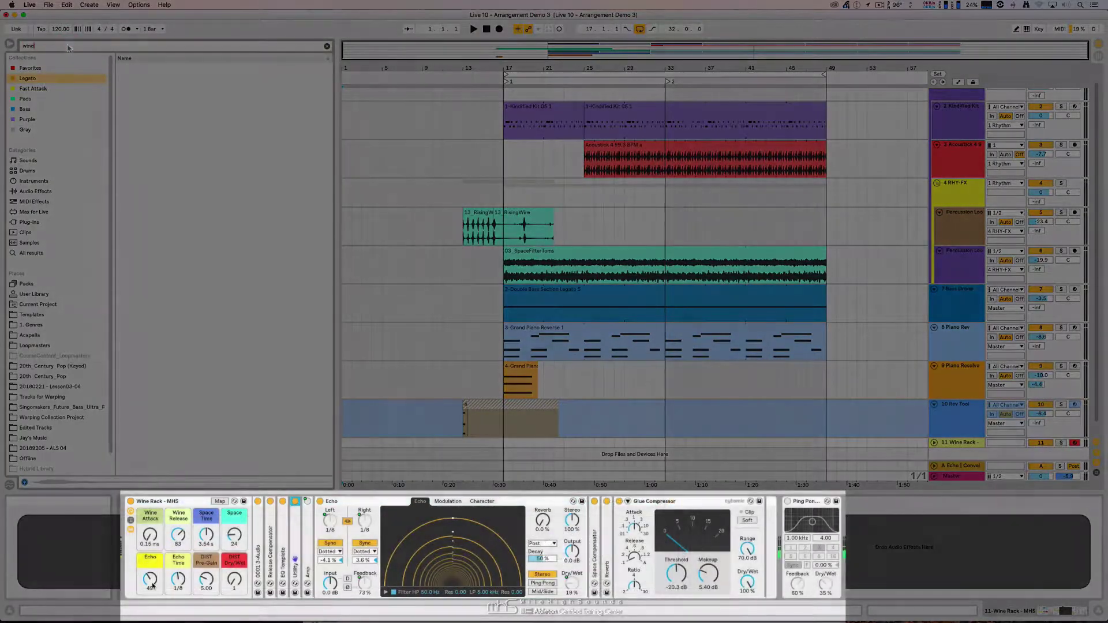
click(33, 253)
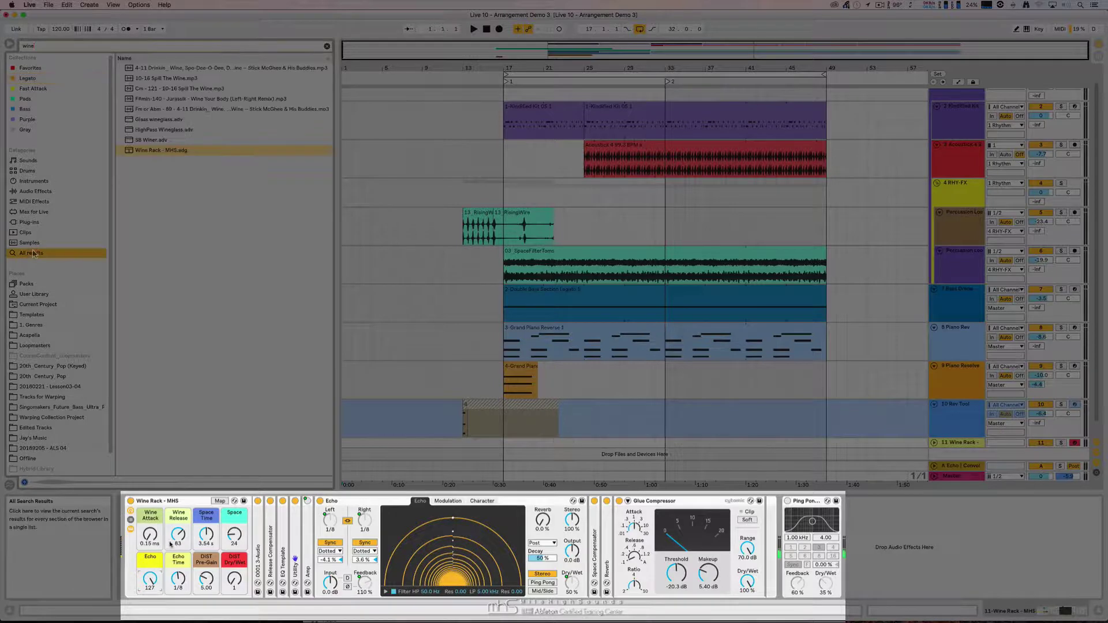
right_click(166, 152)
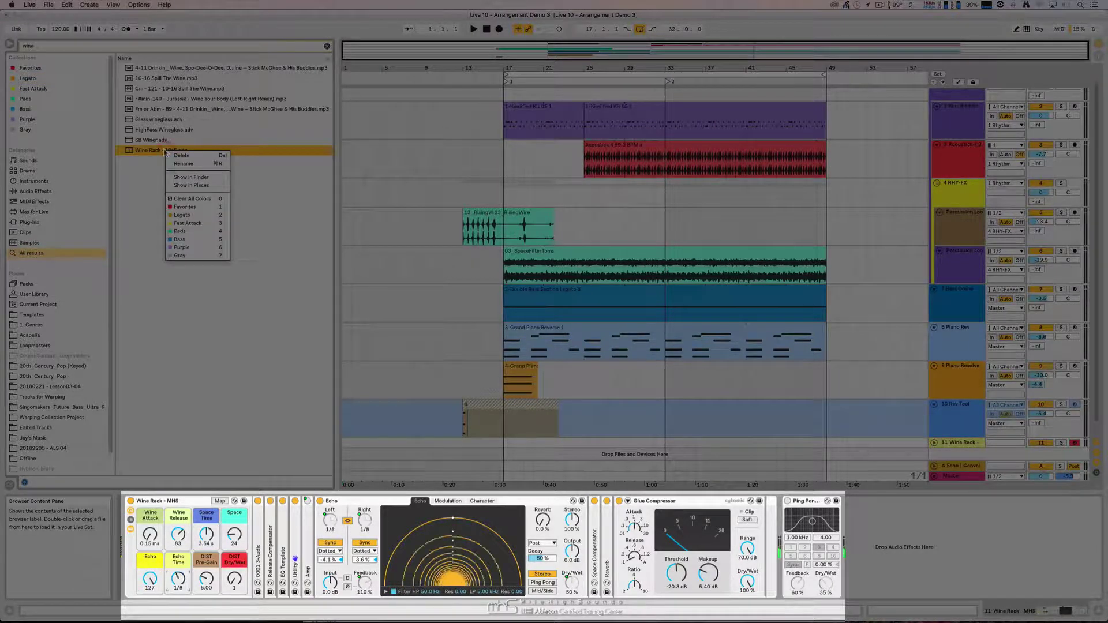
click(196, 233)
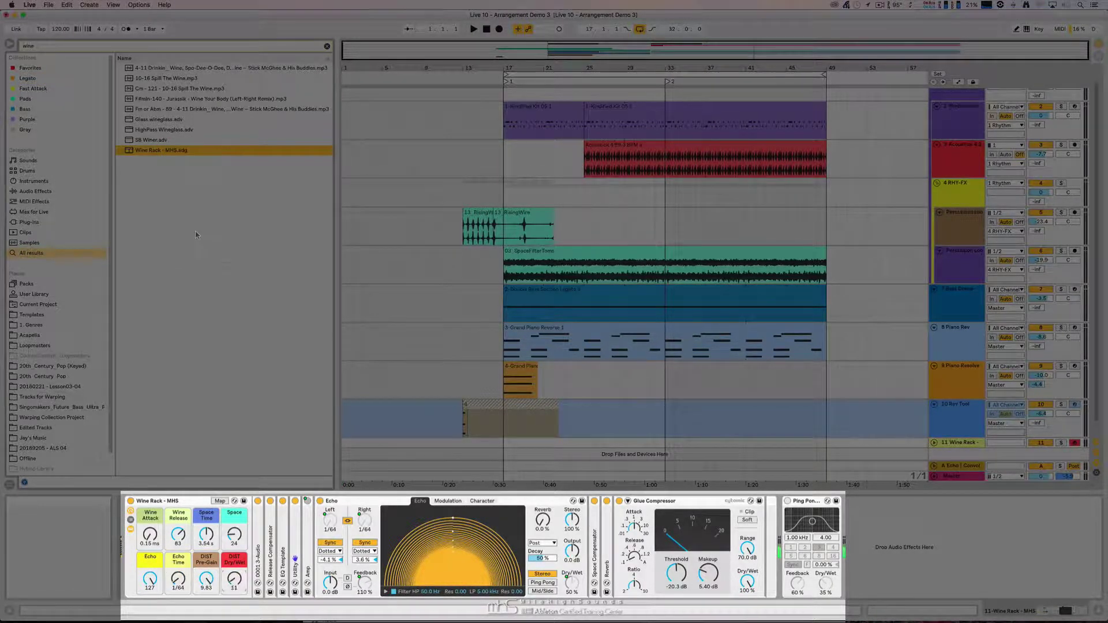
click(327, 46)
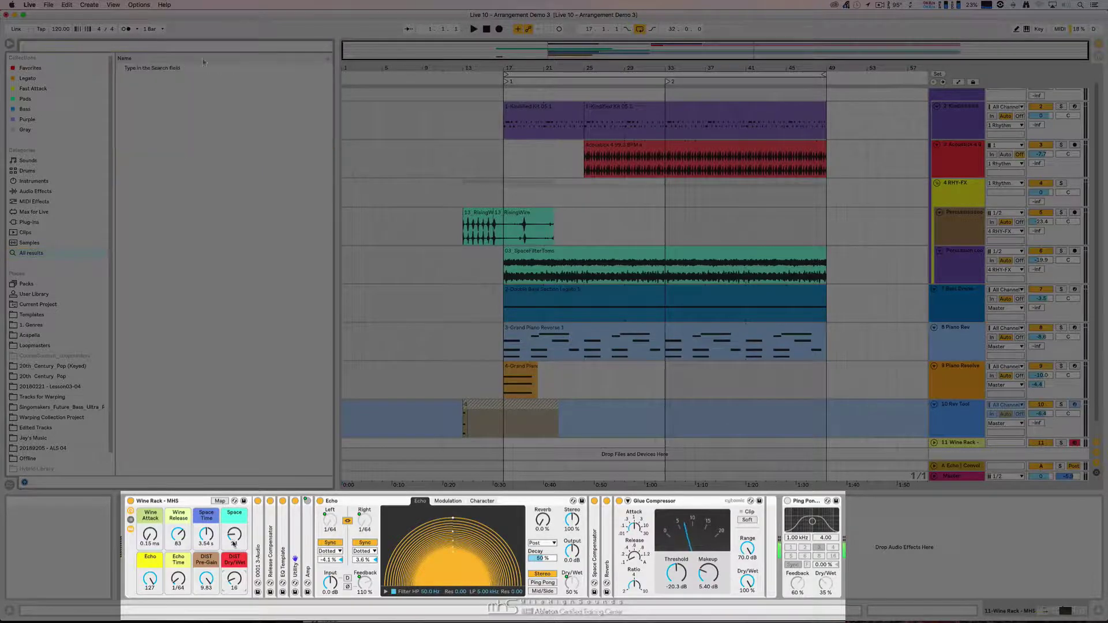
Load Wine Rack - MHS from Pads onto track 11, then reset the Legato collection name and start renaming it
click(28, 99)
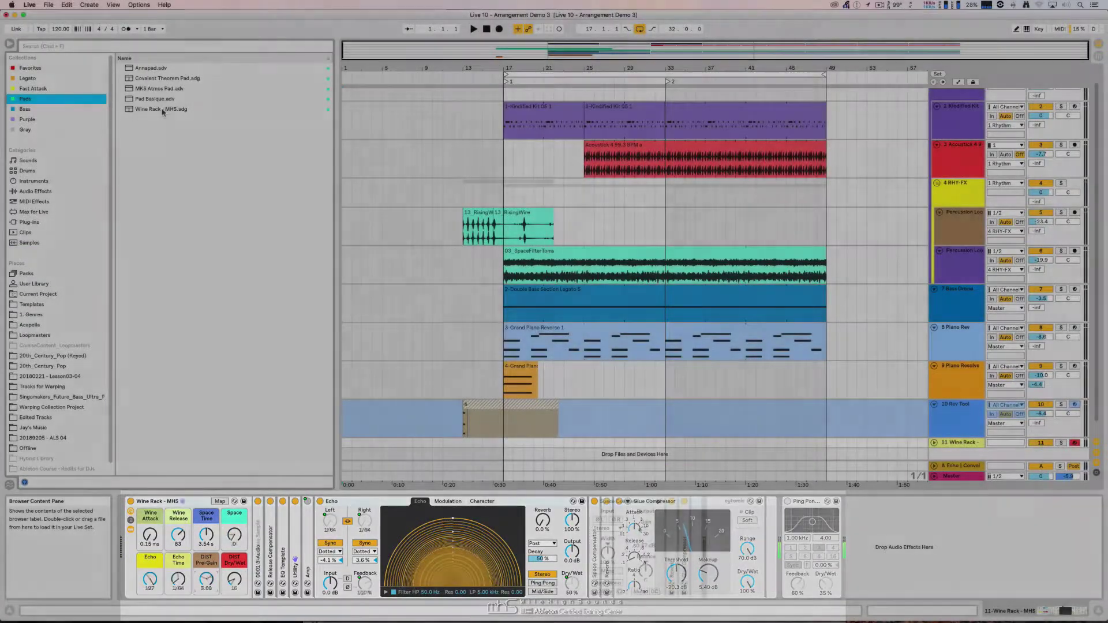
drag(162, 108, 977, 442)
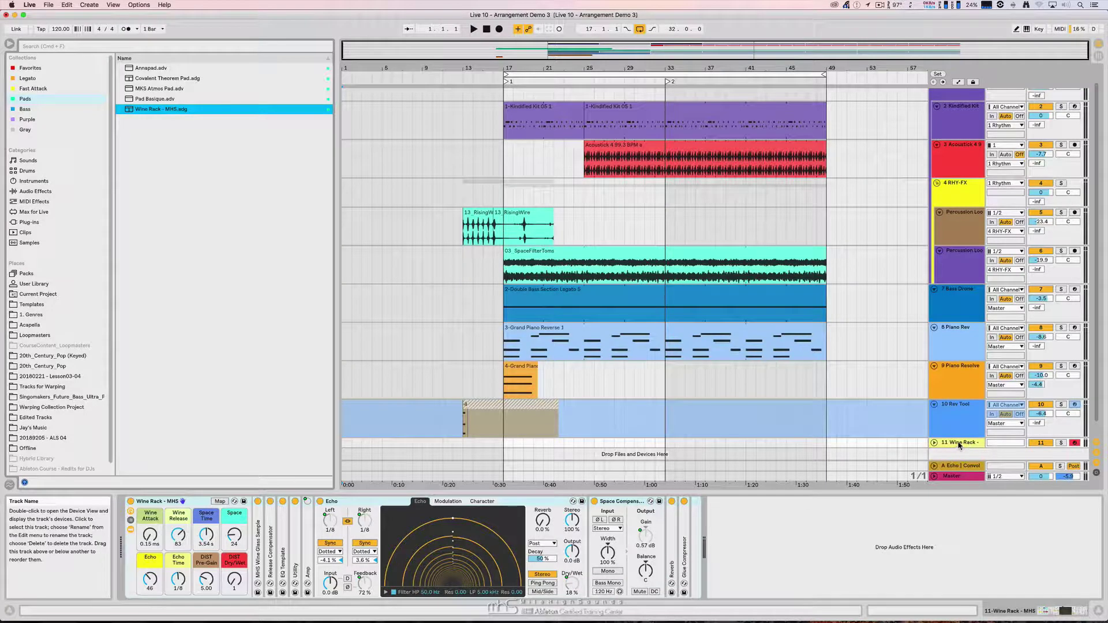
click(34, 78)
key(super+r)
key(super+BackSpace)
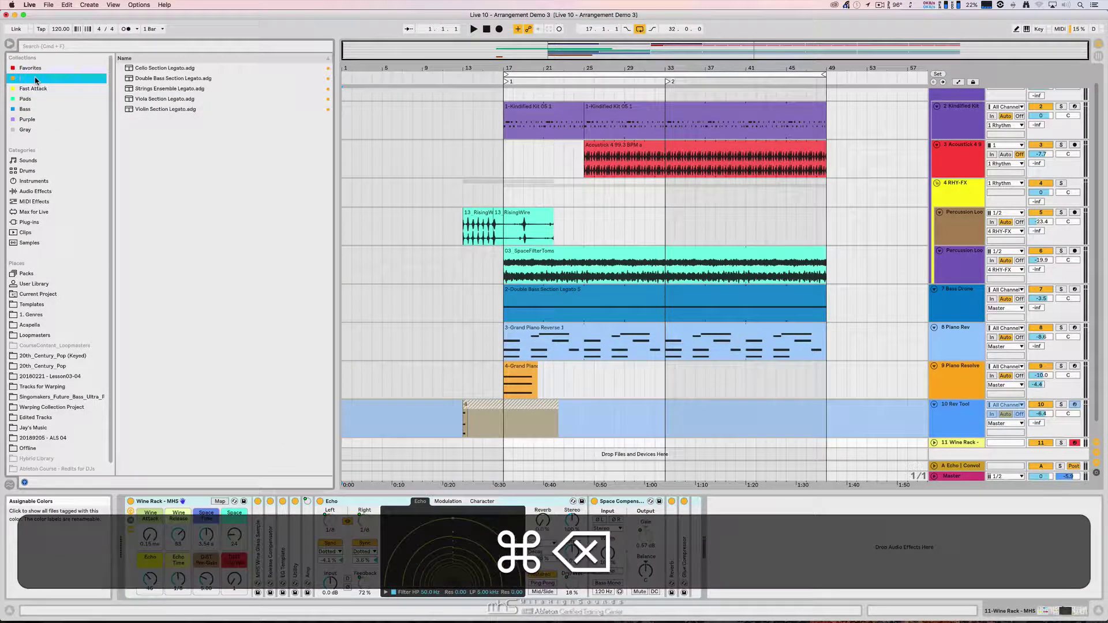
key(Return)
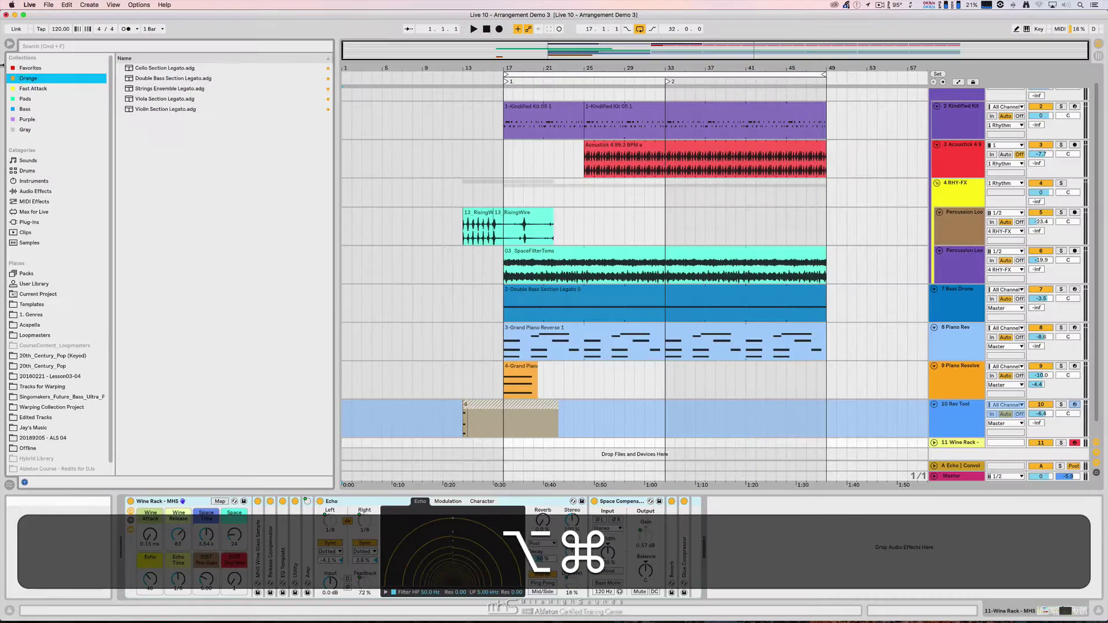
key(alt+super+r)
Restore the Legato collection name and preview scene 9 in Session View
text(Legato)
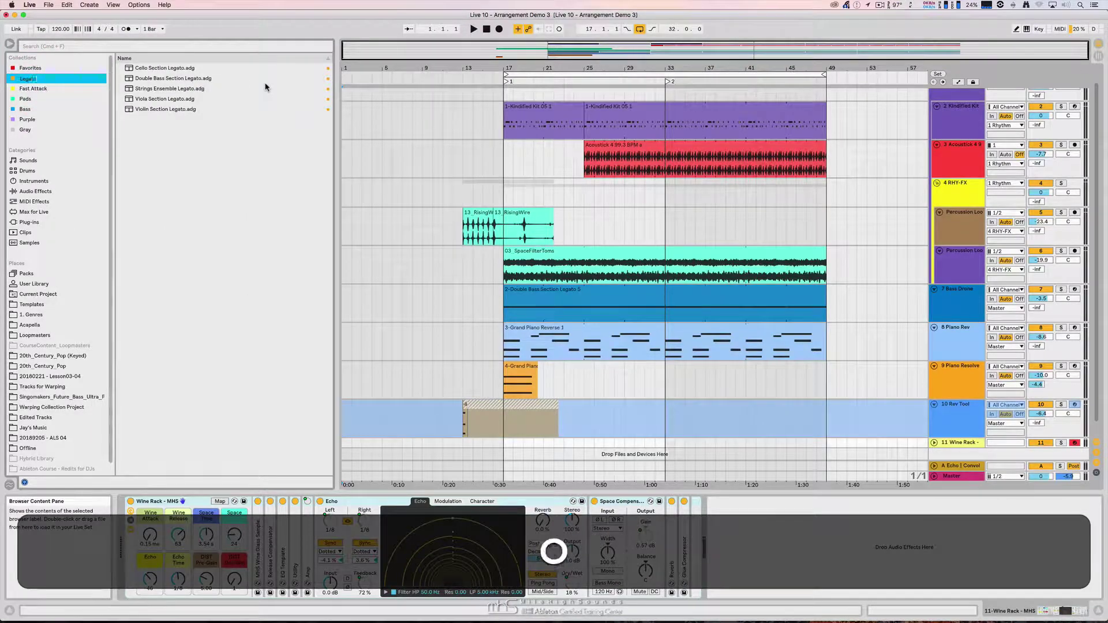
key(Tab)
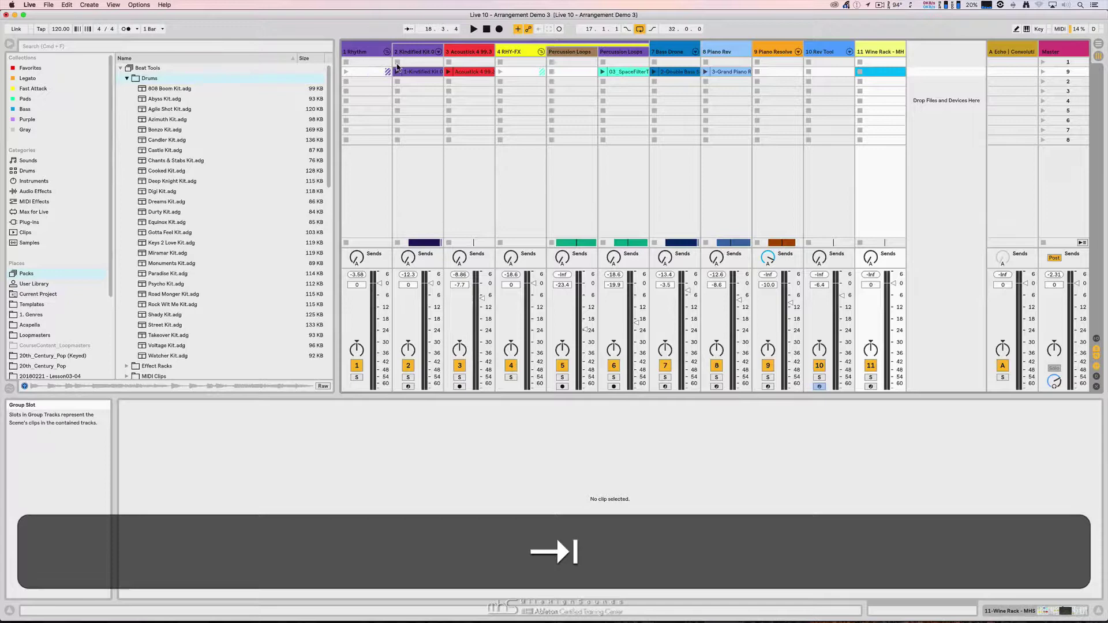
click(1042, 73)
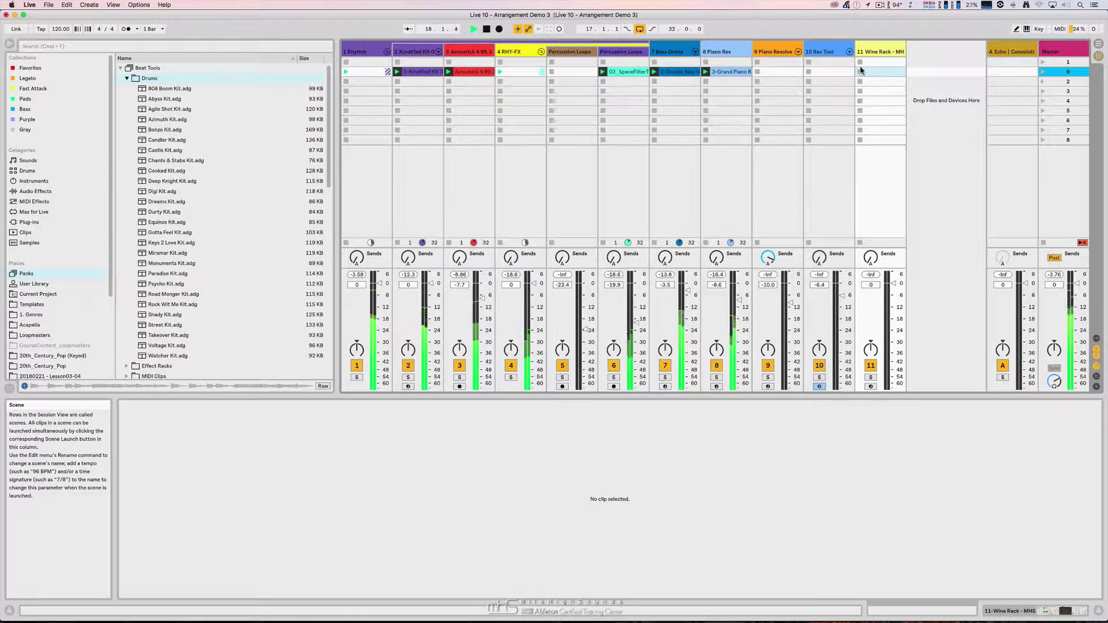
key(space)
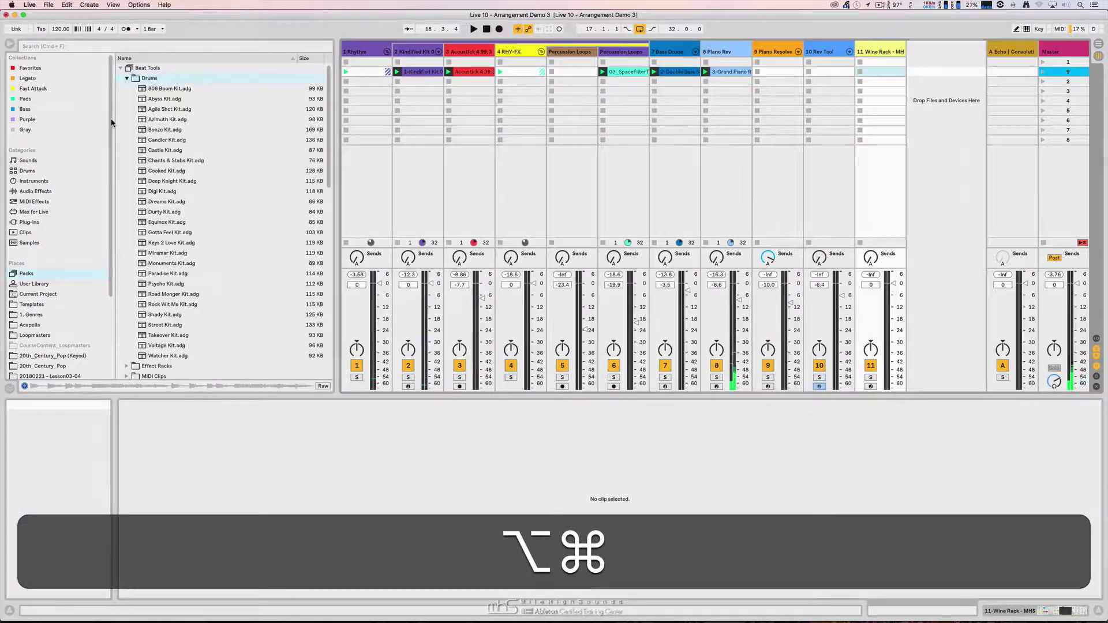
Audition Candler, Digi and Equinox kits, then add Equinox Kit as mixer track 12
click(218, 139)
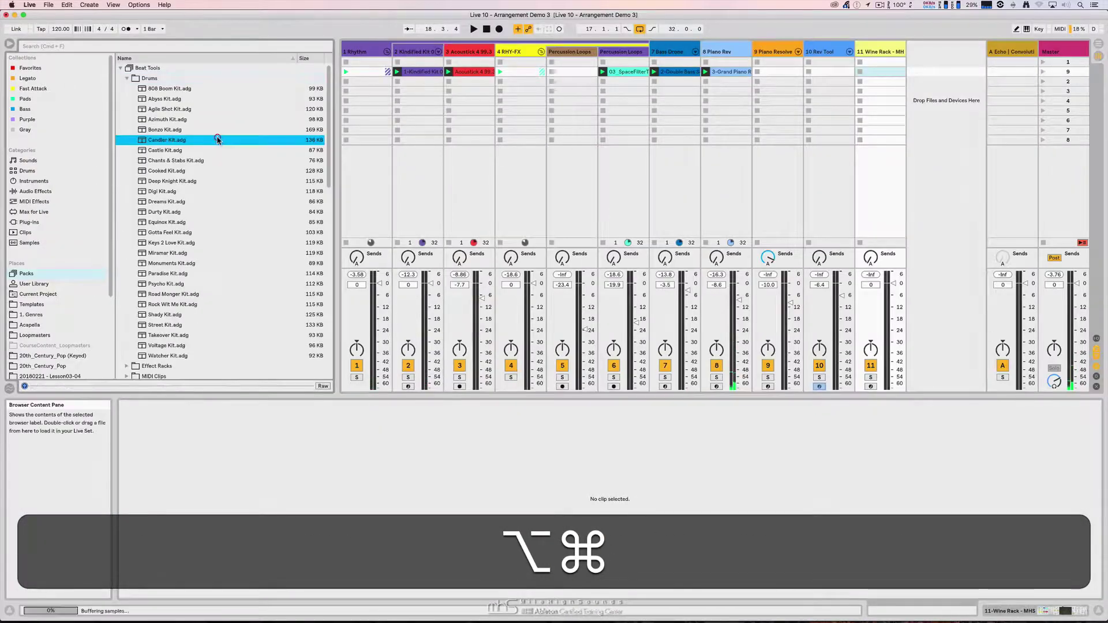
click(197, 191)
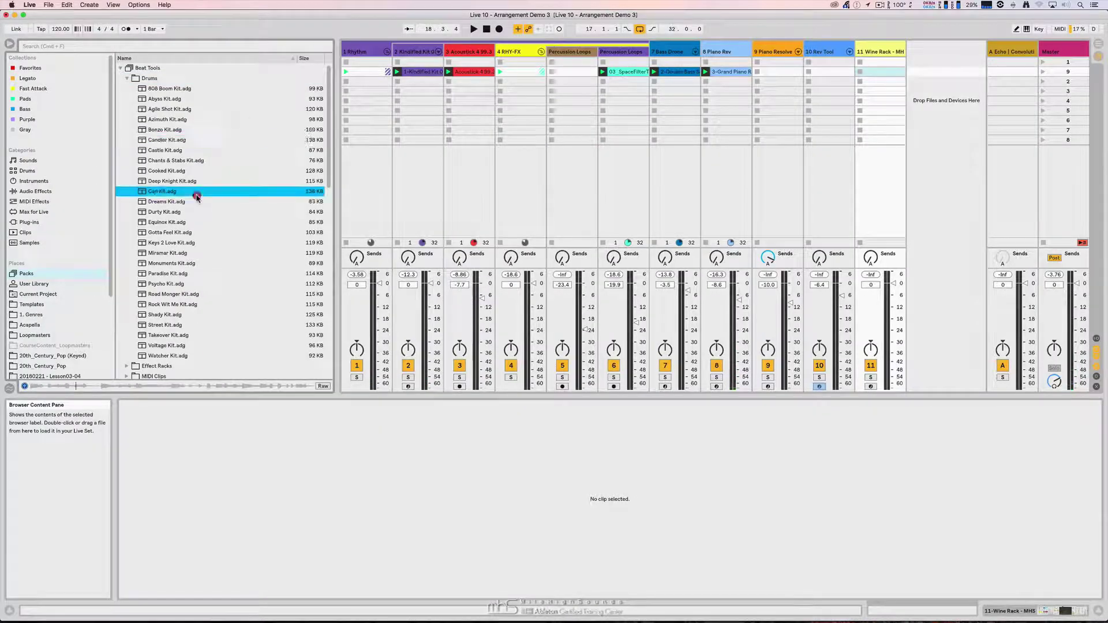
click(180, 221)
key(space)
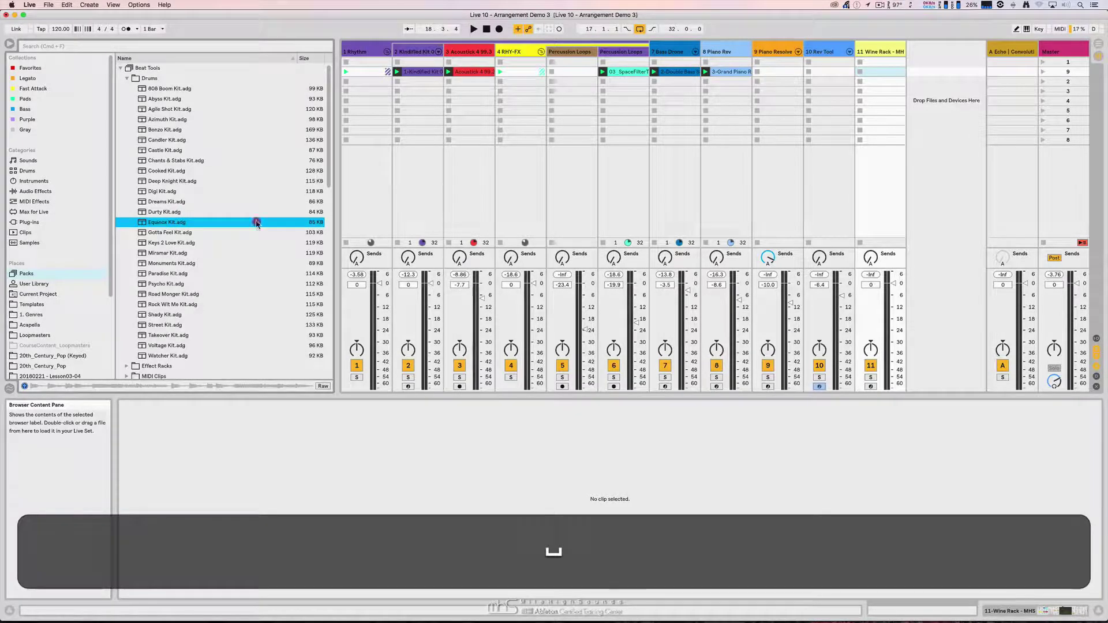
drag(257, 224, 928, 87)
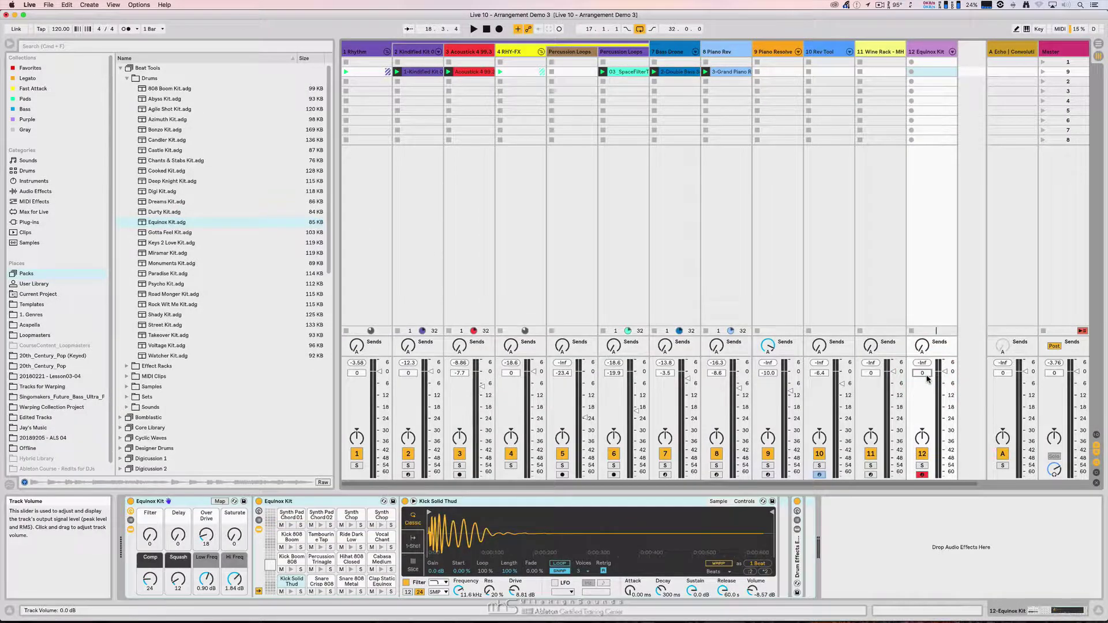
Set track 12 to -9.0 dB, capture the played drums into a MIDI clip and select all notes
text(-9)
key(Return)
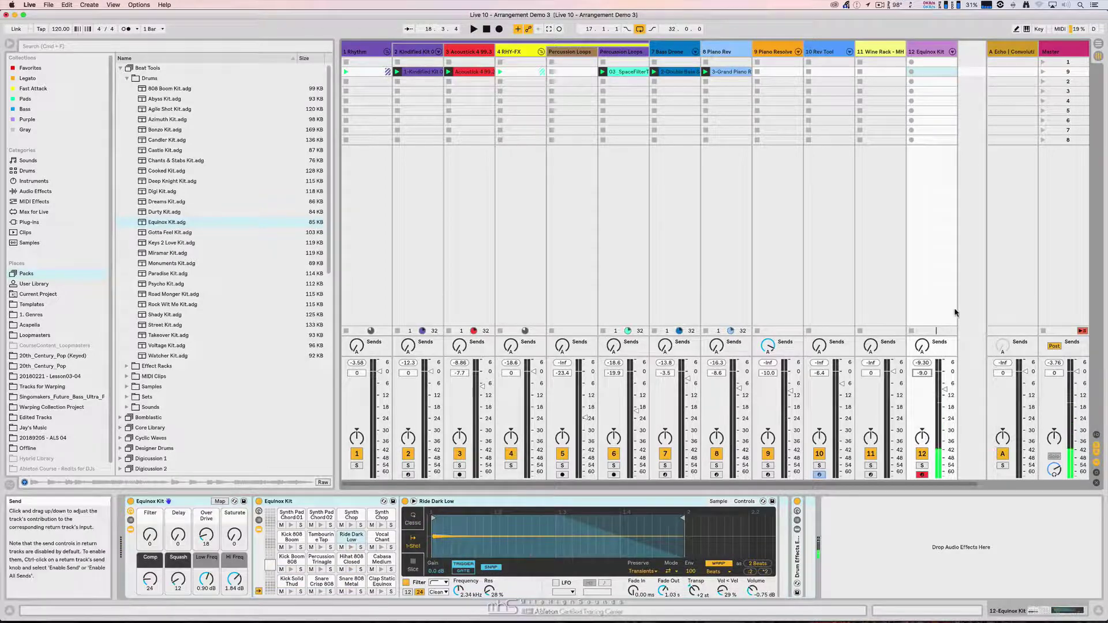
click(559, 29)
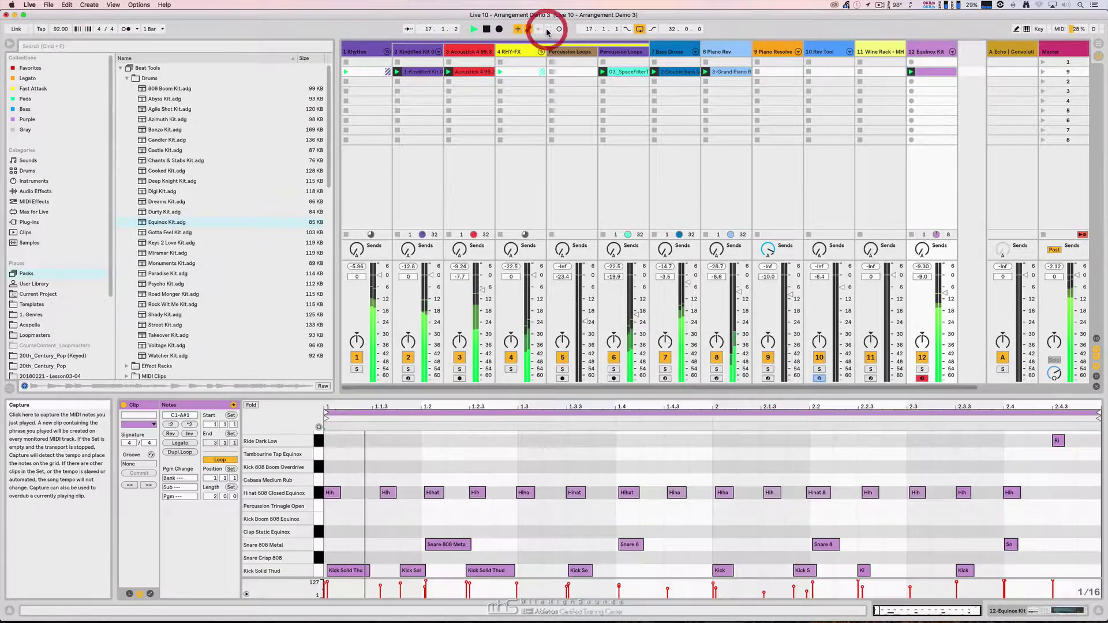
click(615, 452)
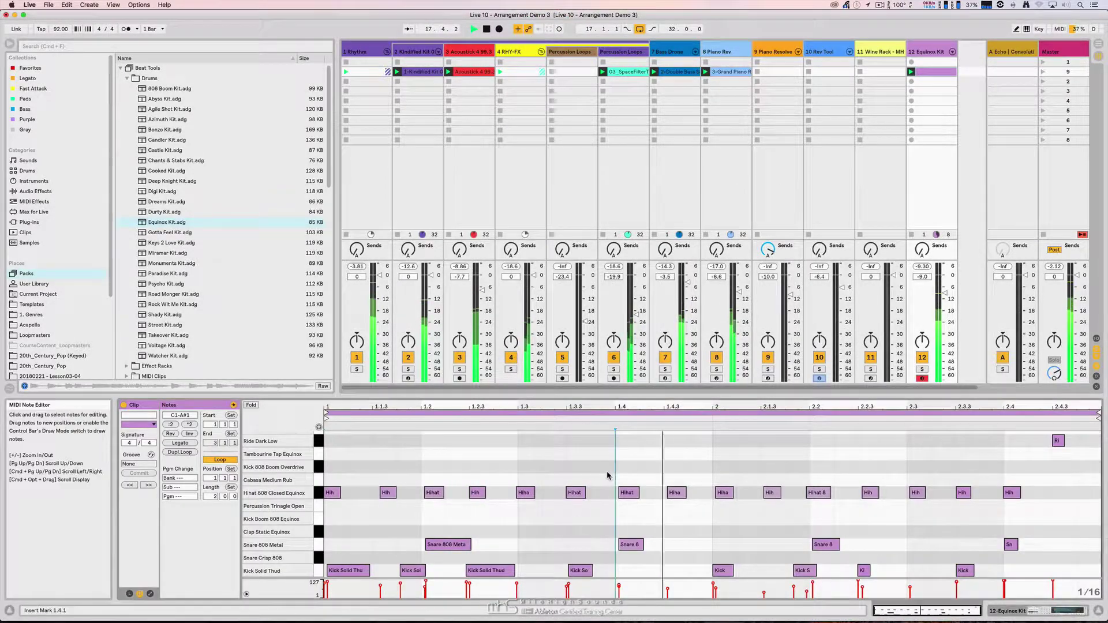
key(super+a)
right_click(597, 472)
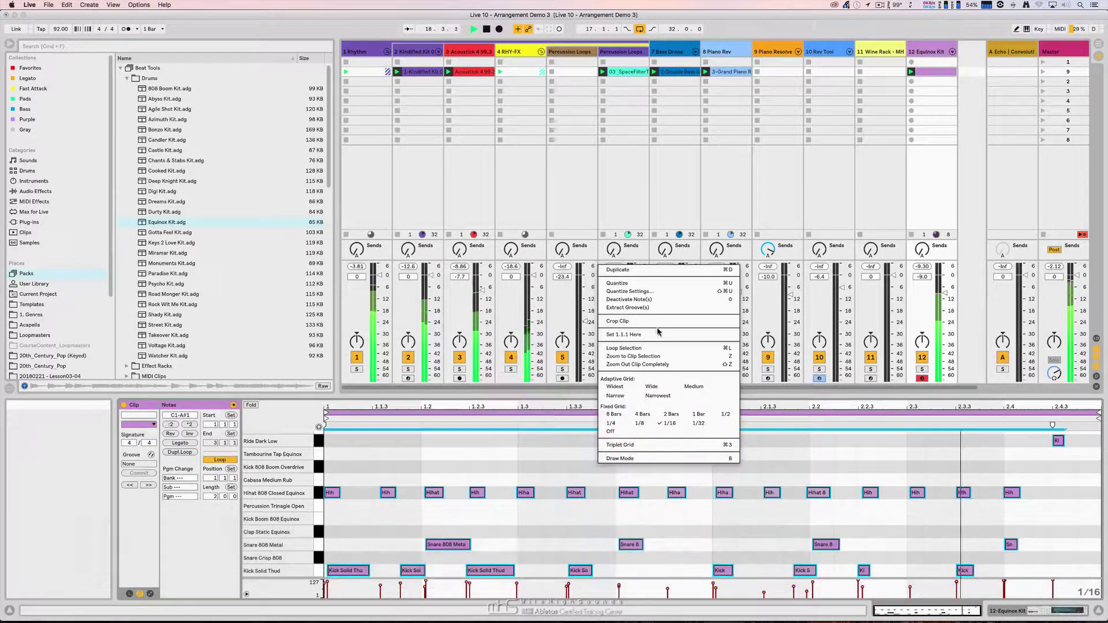
Quantize the captured notes to 1/16 at 100% and raise the tempo to 106 BPM
click(629, 291)
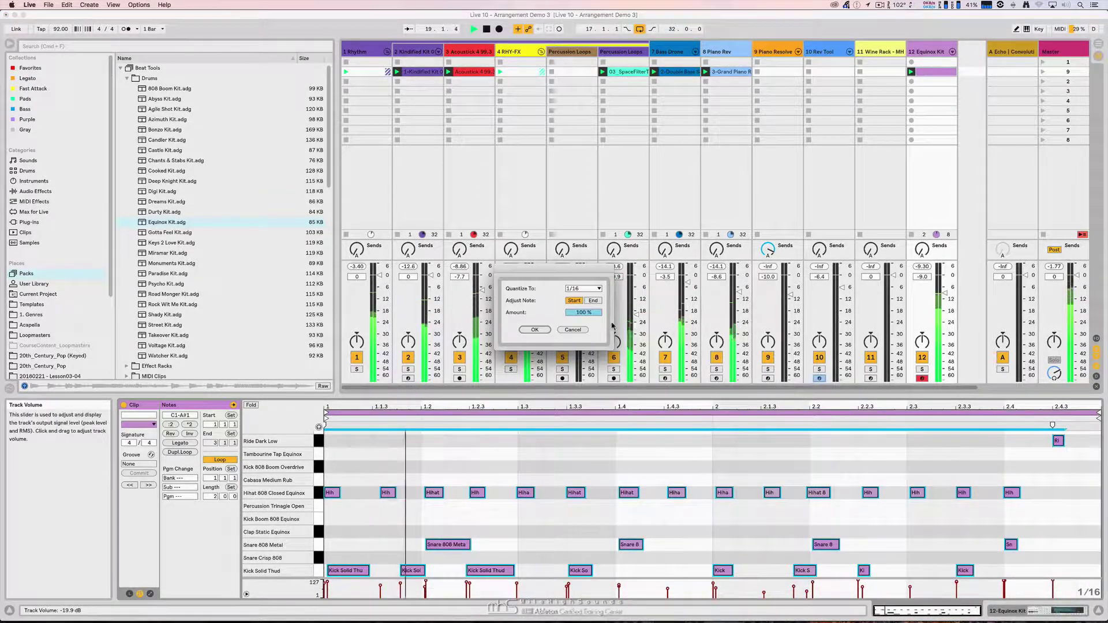
click(540, 331)
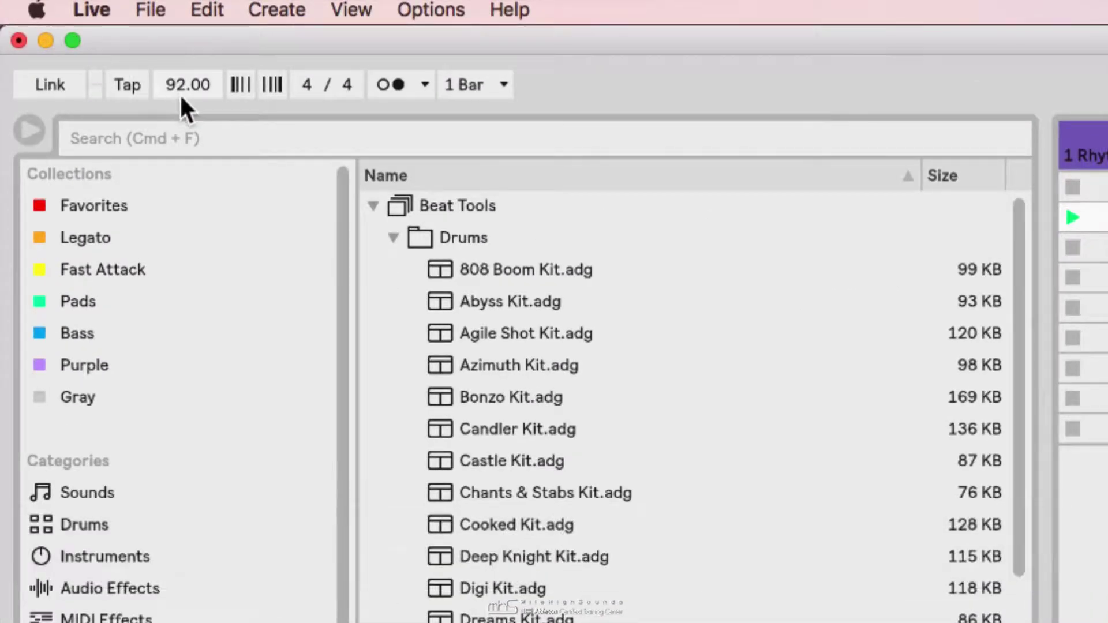
drag(179, 92, 179, 87)
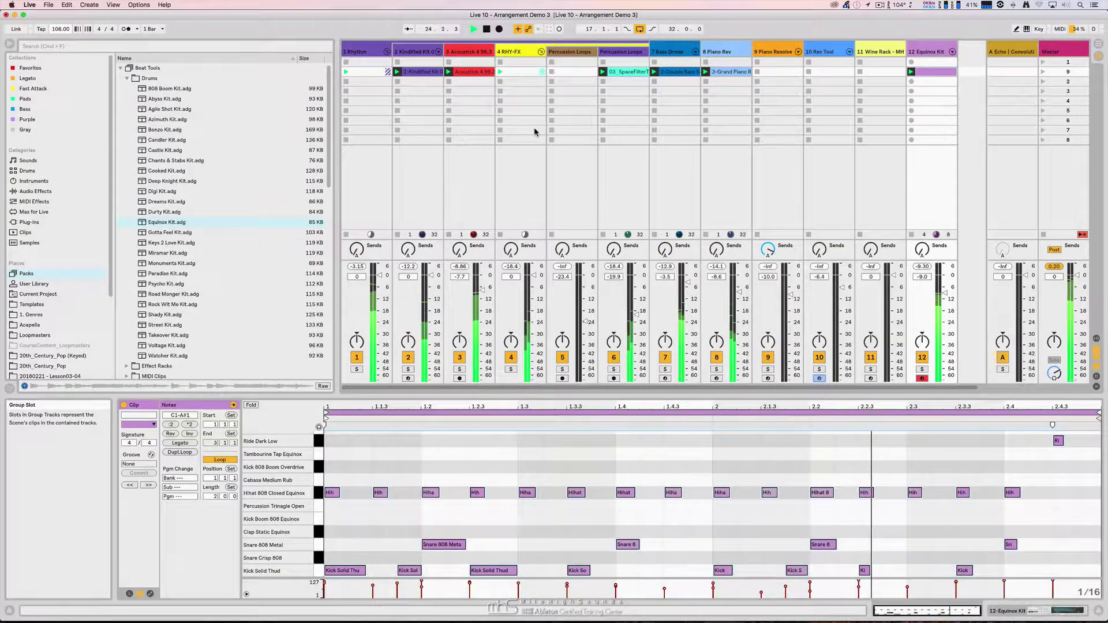
Inspect the 10 Rev Tool track's devices in Arrangement View, then insert audio track 11 below it
key(space)
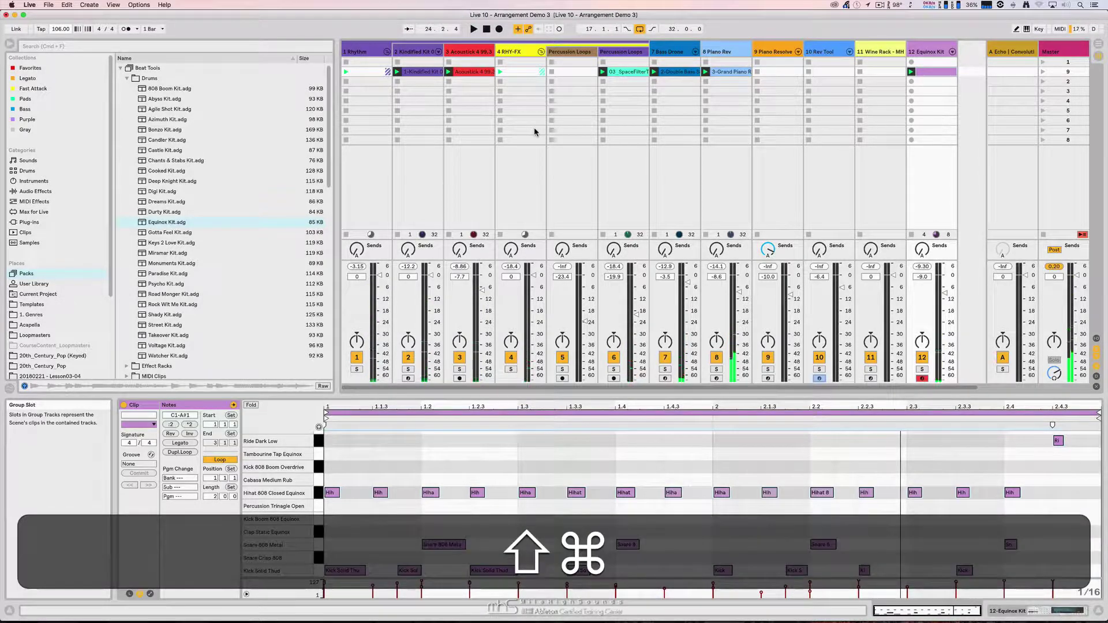
key(Tab)
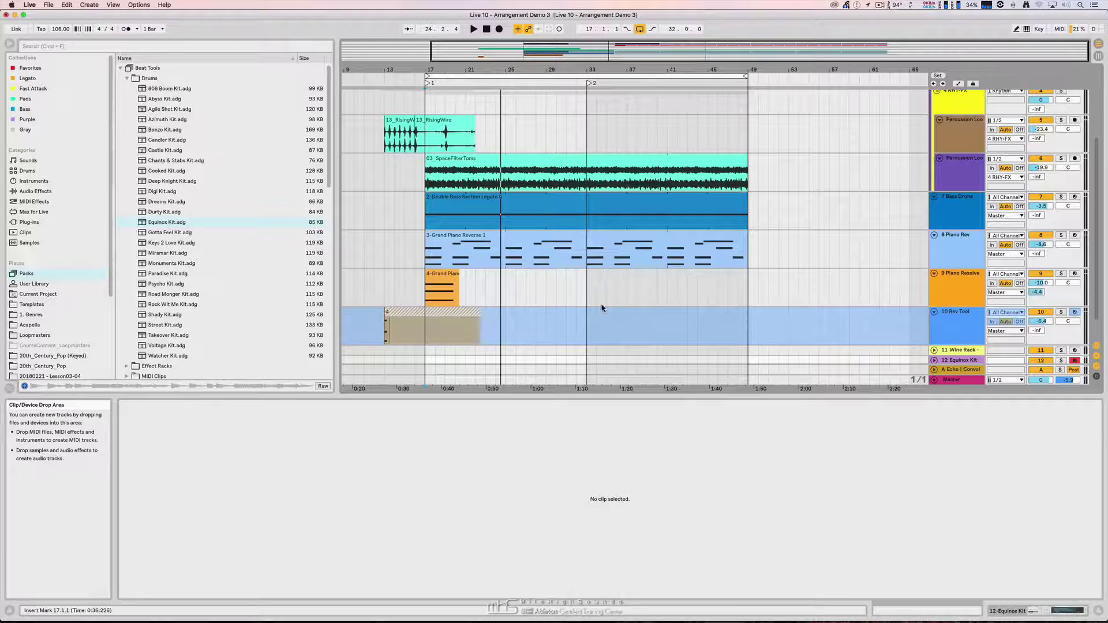
click(955, 315)
double_click(954, 317)
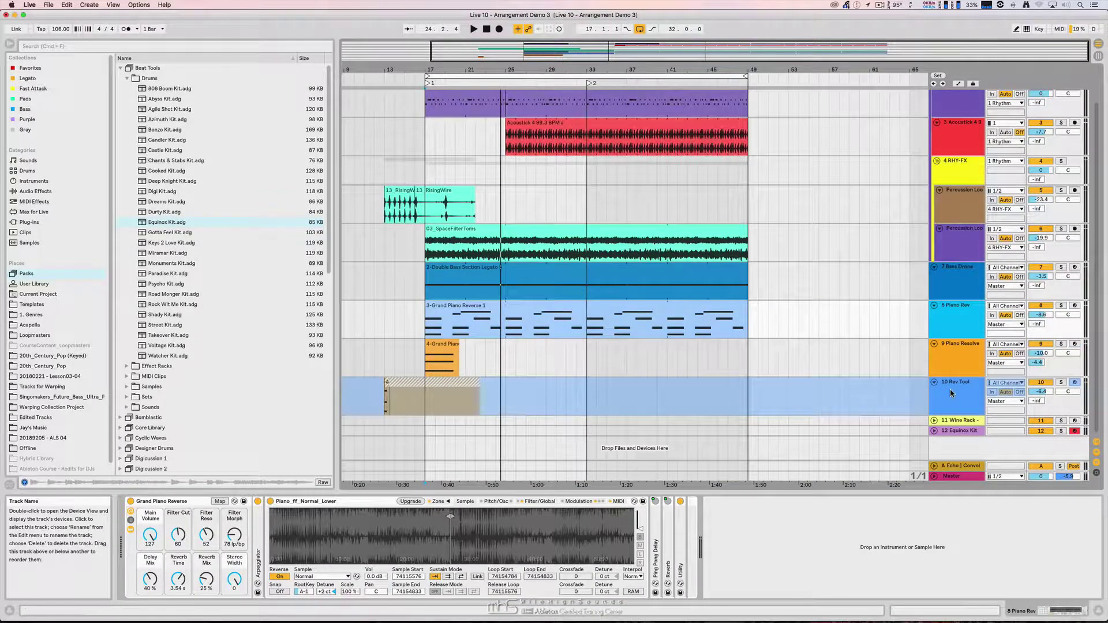
click(490, 398)
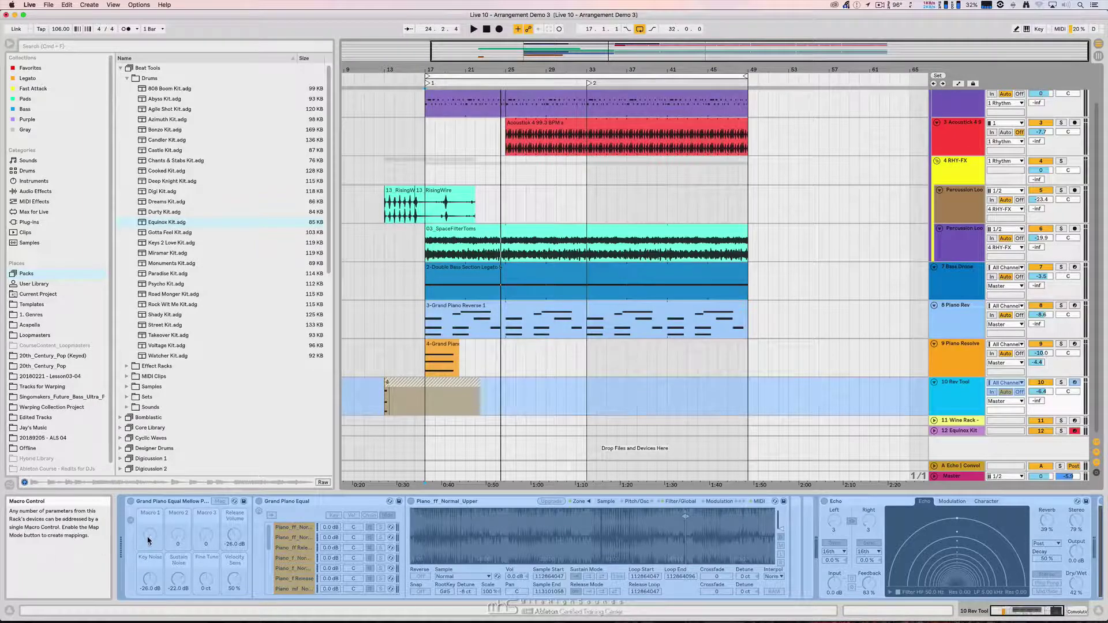
scroll(173, 545, right, 8)
scroll(194, 547, right, 4)
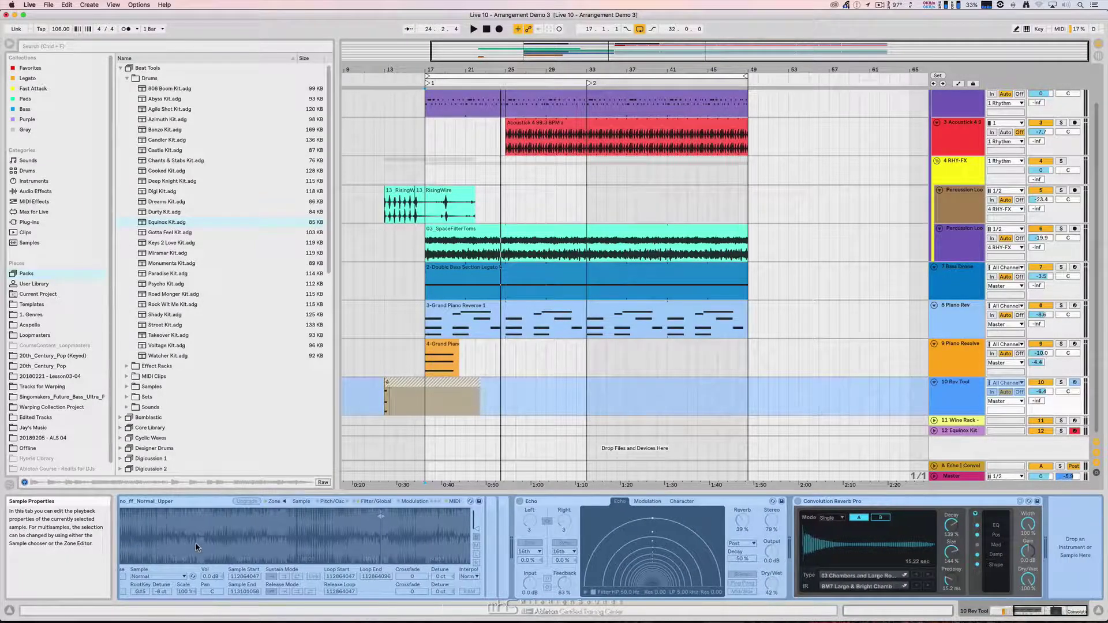
scroll(198, 546, left, 10)
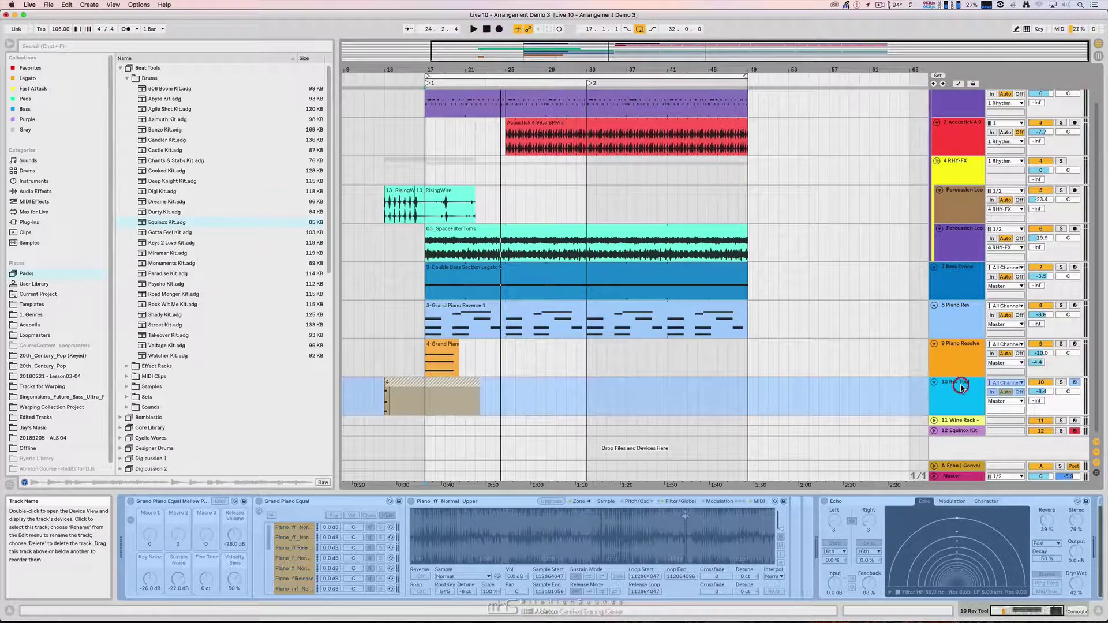
key(super+t)
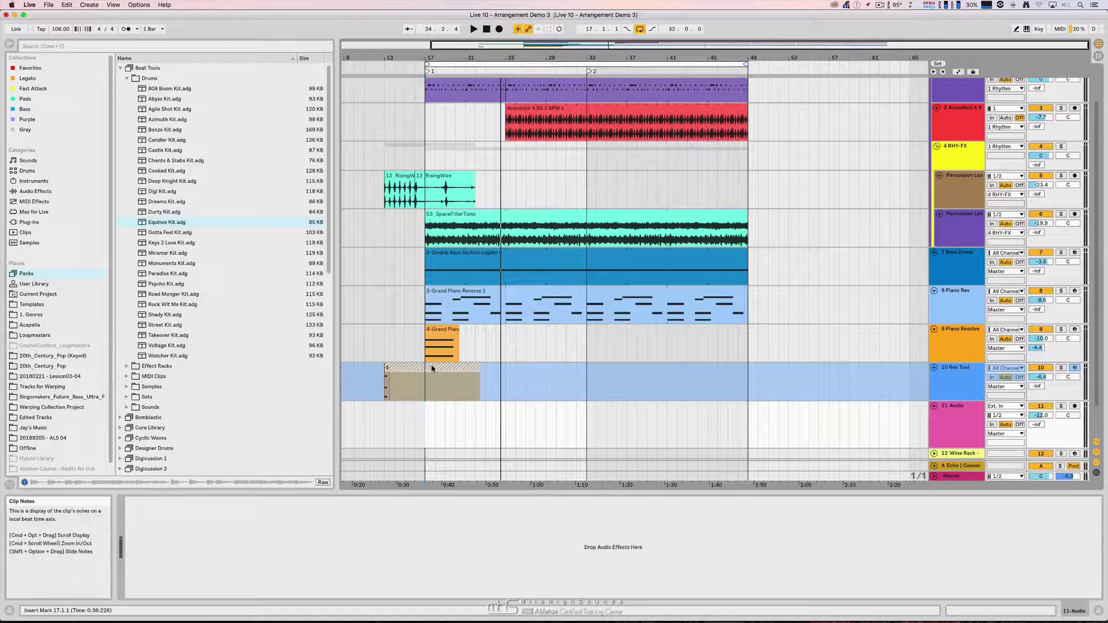
Copy the frozen piano tail clip onto 11 Audio and reverse it
click(442, 368)
drag(427, 369, 422, 418)
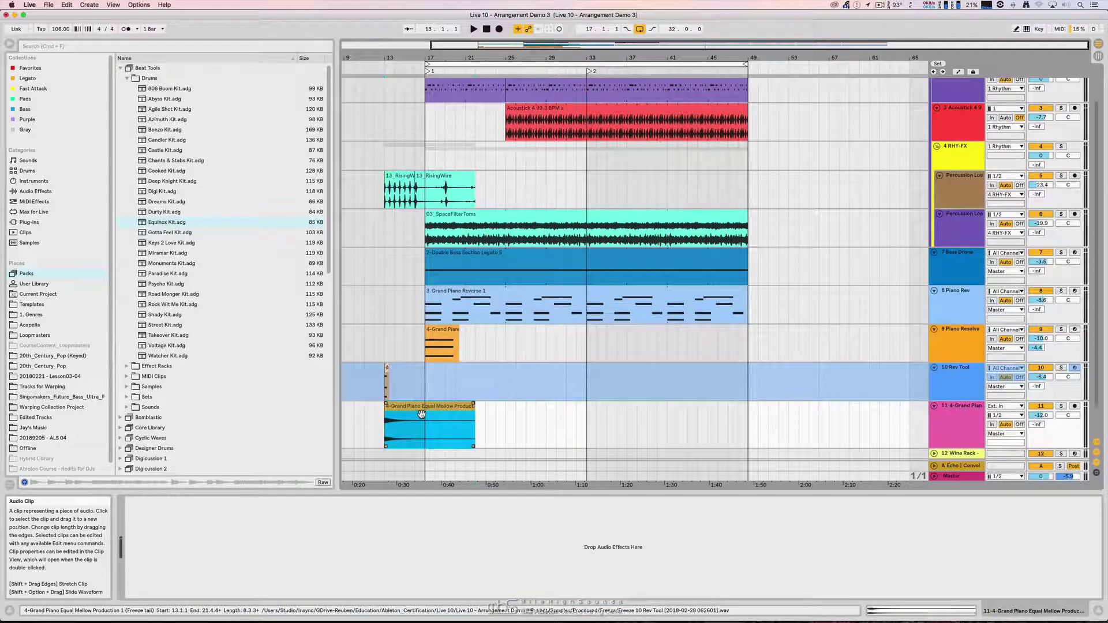
key(r)
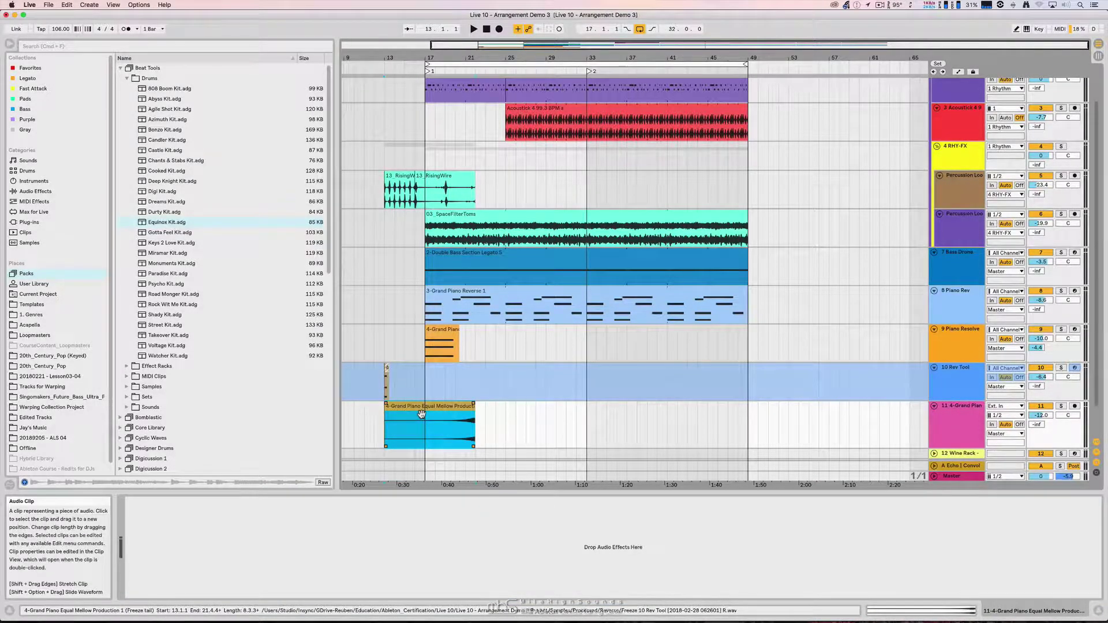
Trim the reversed piano tail's start in Clip View so it leads into bar 17
double_click(421, 414)
drag(474, 327, 427, 327)
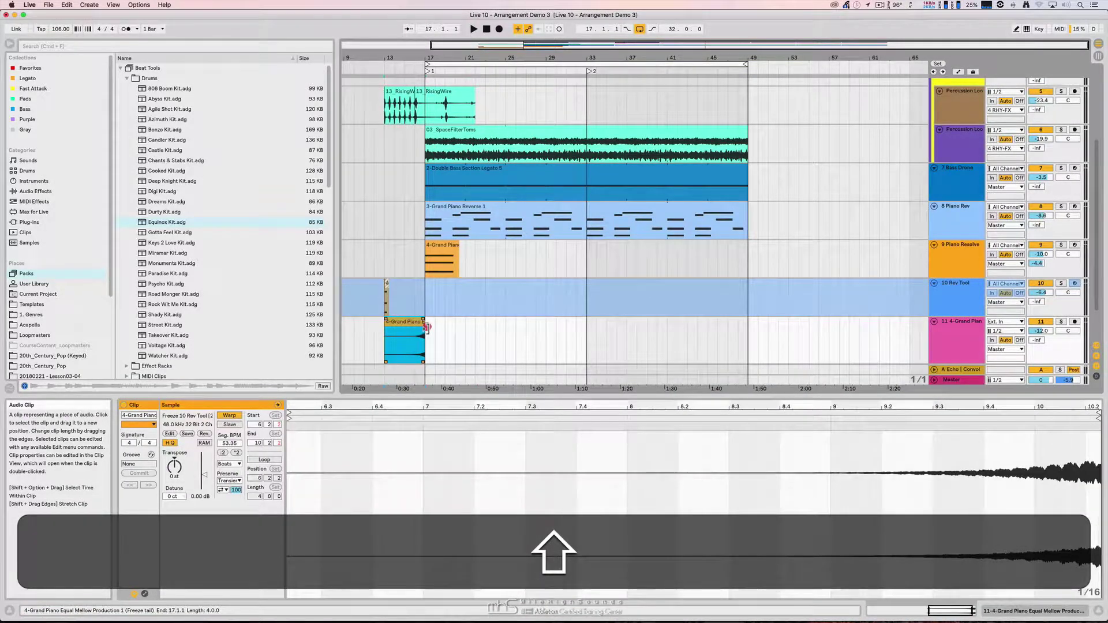
key(super+shift+z)
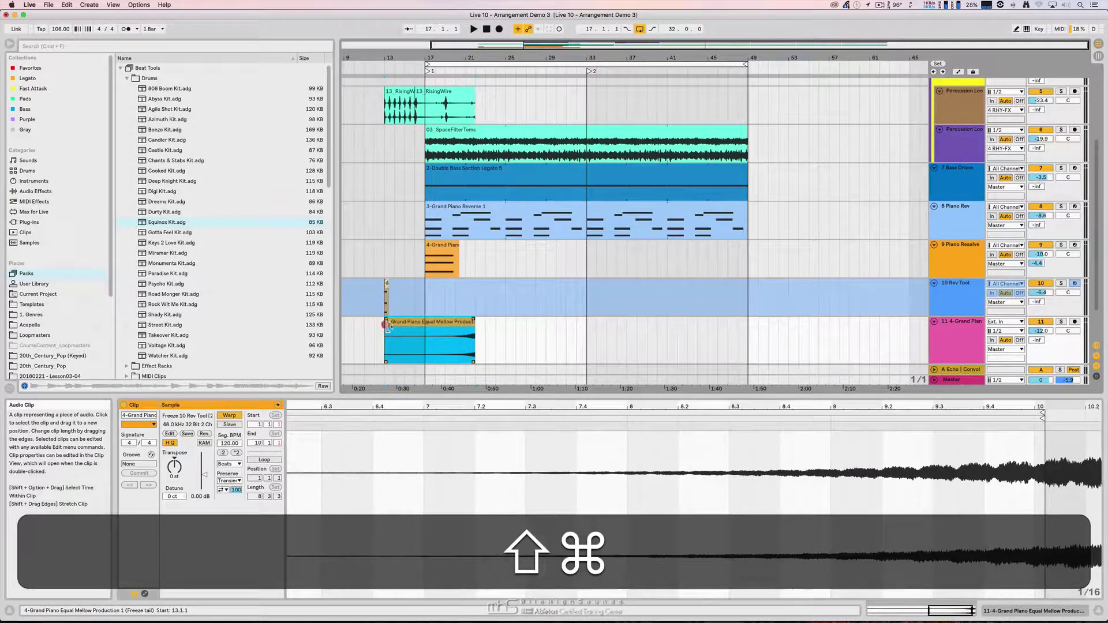
drag(419, 327, 401, 325)
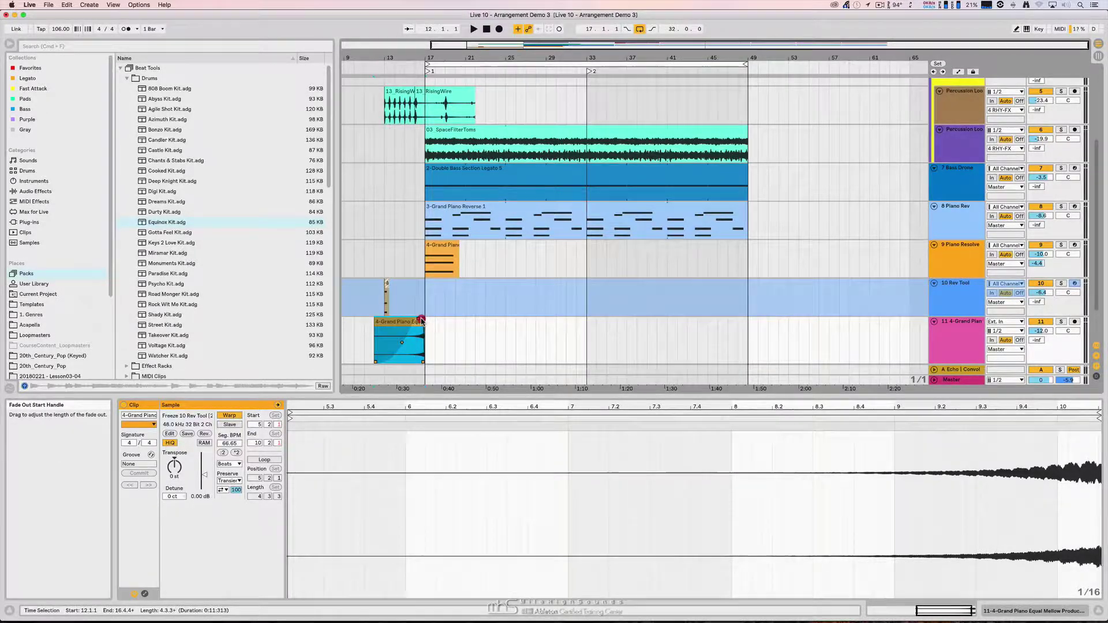
key(super+z)
Consolidate the reversed piano tail on track 11 into one clip
scroll(423, 314, down, 2)
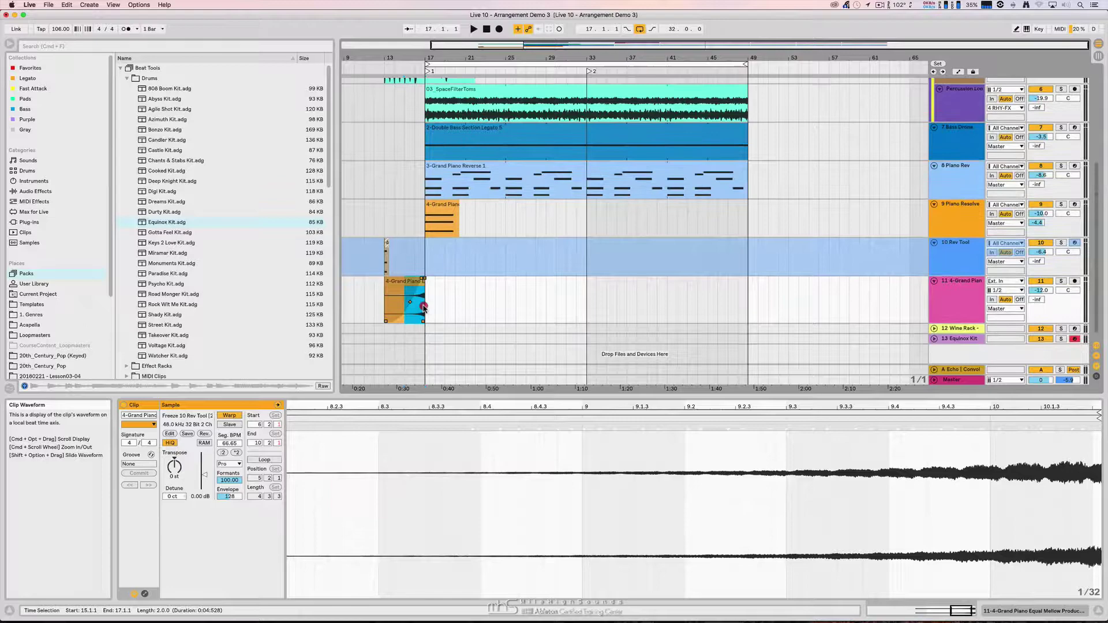
click(425, 306)
key(super+j)
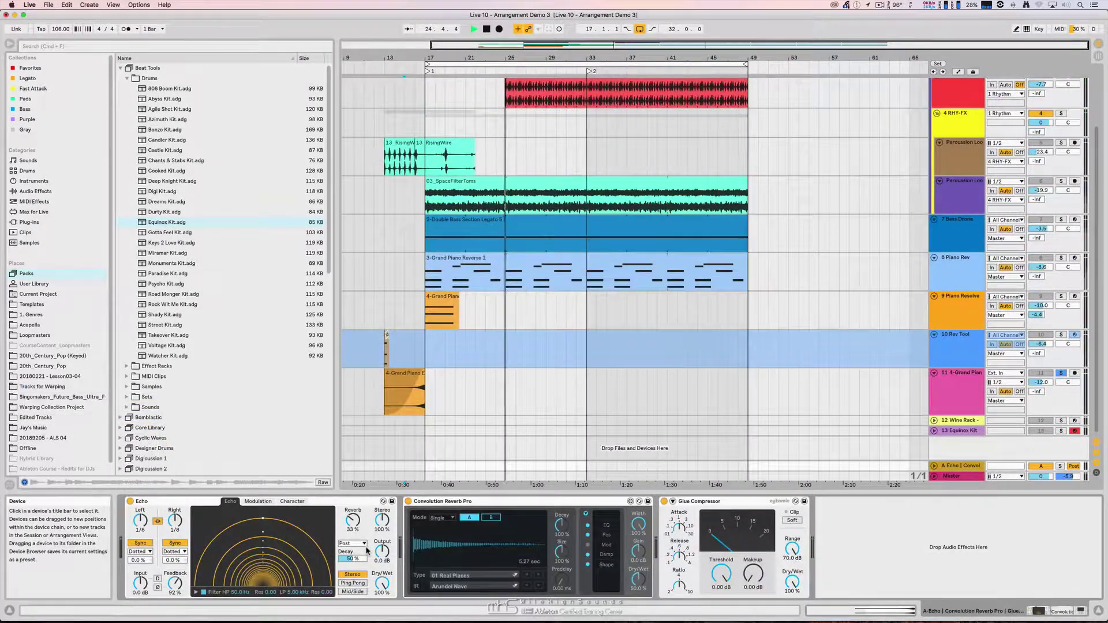
Toggle the tracks' automation lanes and zoom around the arrangement
key(a)
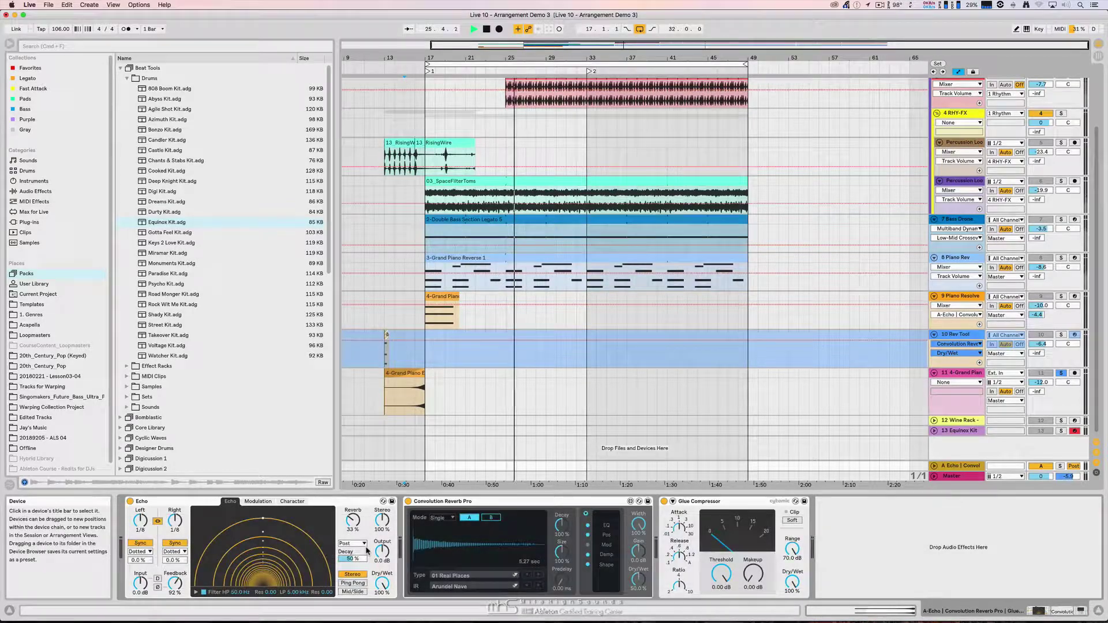
key(a)
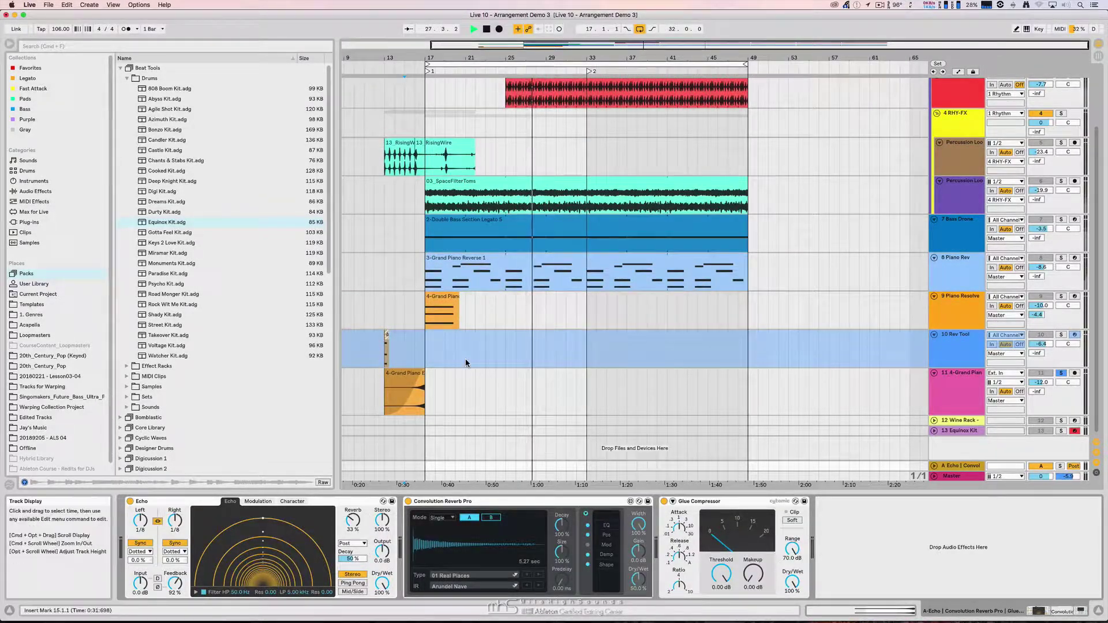
scroll(465, 362, left, 5)
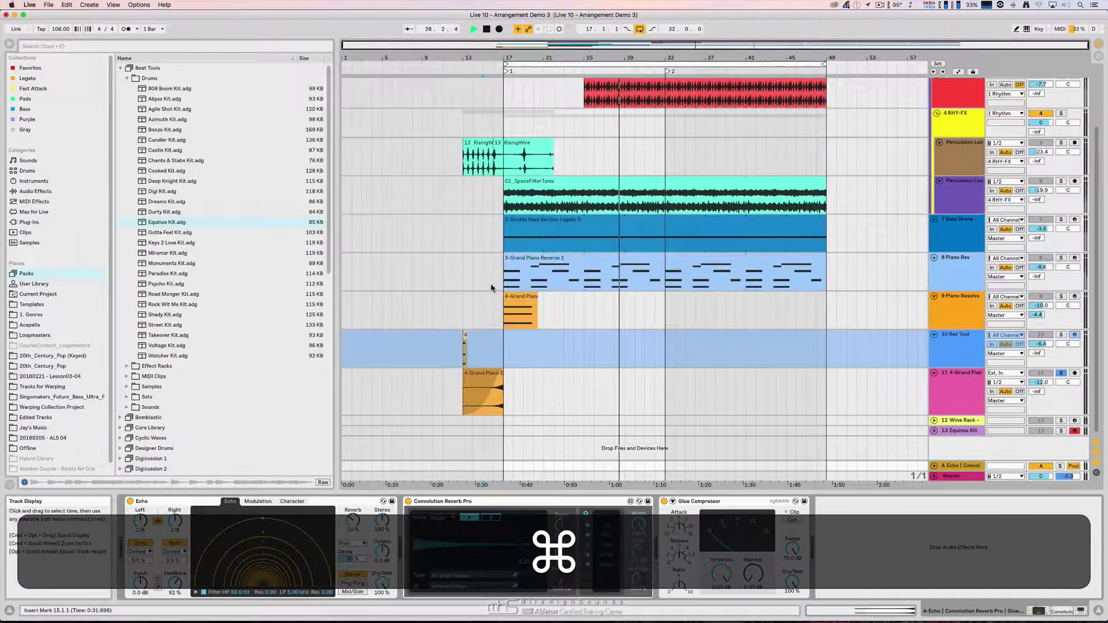
scroll(490, 285, up, 10)
scroll(491, 285, down, 8)
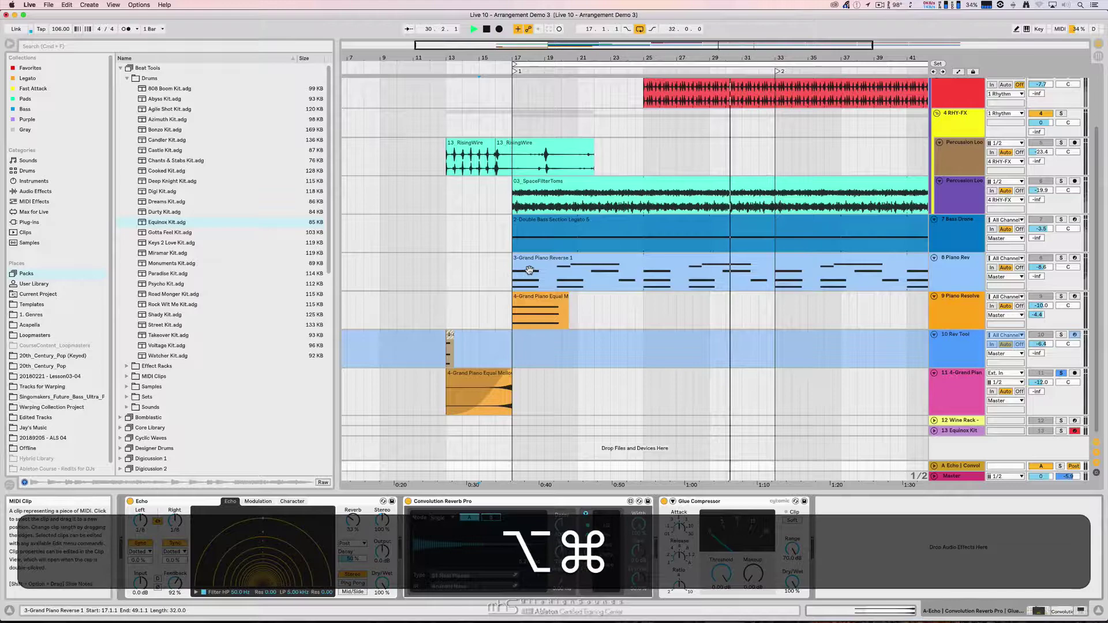
scroll(529, 280, down, 2)
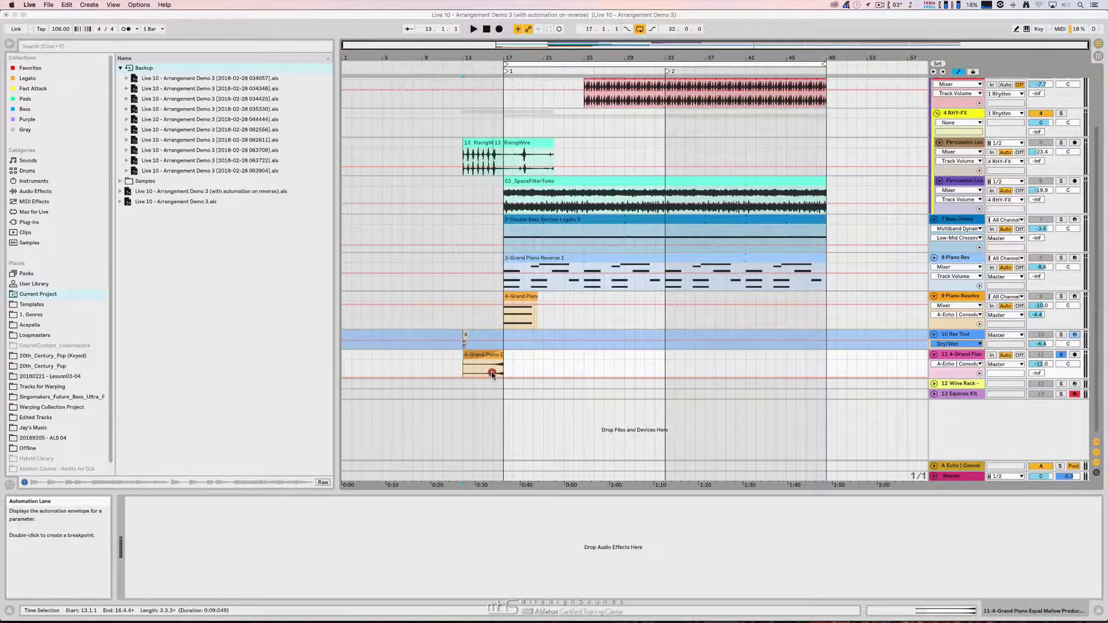
Pull track 11's volume envelope to silence and place the -20.6 dB breakpoint near the tail's end
mouse_move(491, 373)
mouse_down()
mouse_move(479, 376)
mouse_move(504, 378)
mouse_move(502, 369)
mouse_up()
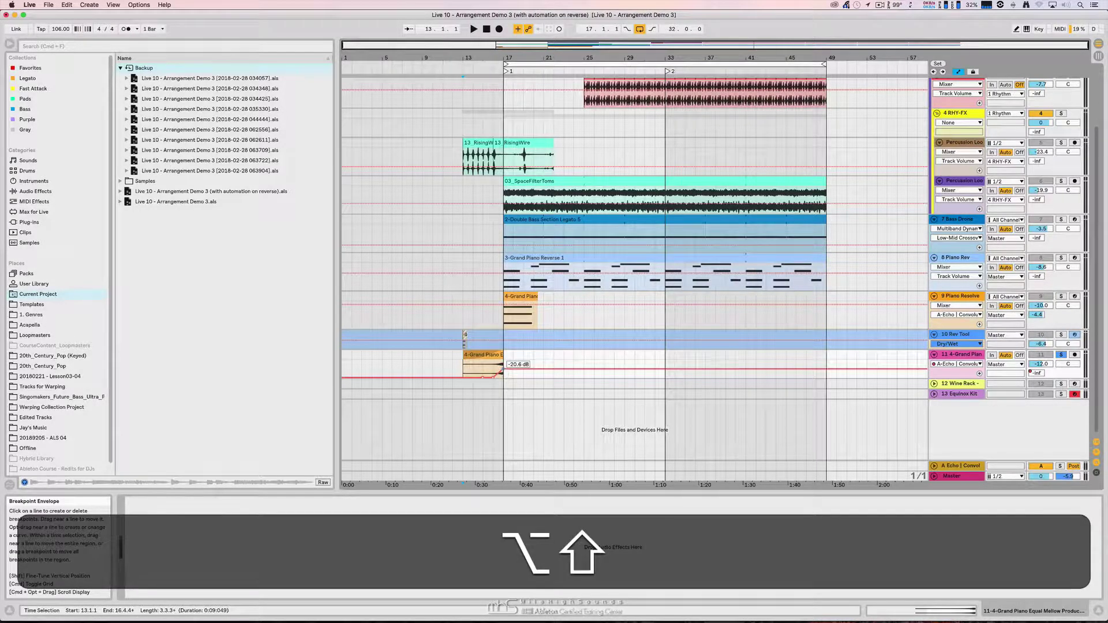
mouse_move(503, 372)
mouse_down()
mouse_move(605, 369)
mouse_move(504, 369)
mouse_up()
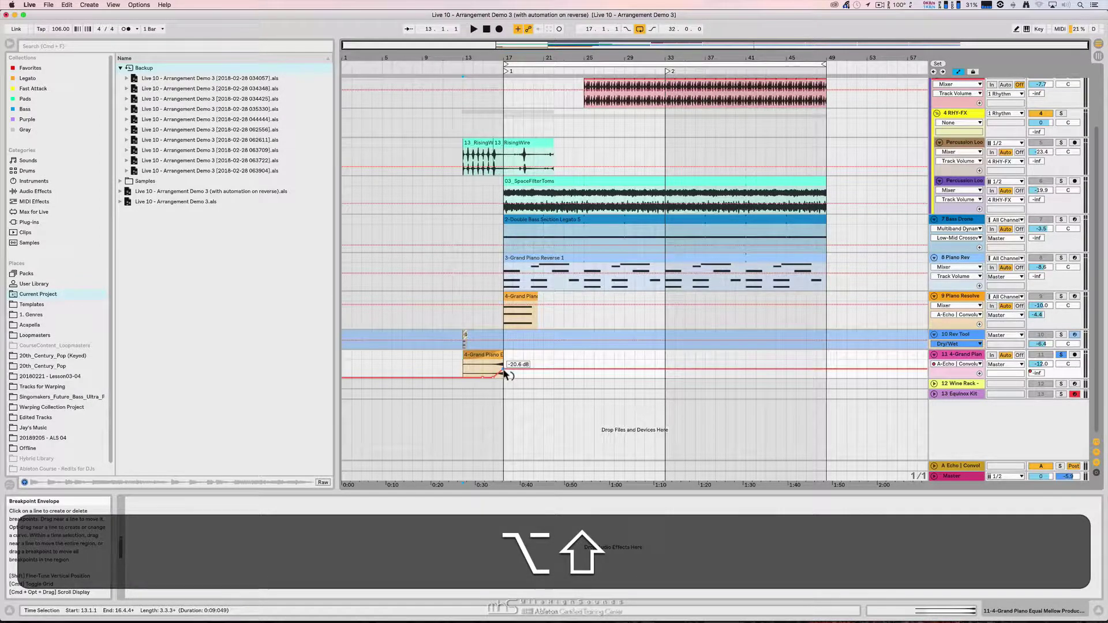
mouse_move(513, 368)
mouse_down()
mouse_move(568, 368)
mouse_move(503, 370)
mouse_up()
Save a copy as 'Arrangement Demo 3 (with automation on reverse mod)', then undo the last breakpoint move
key(shift+super+s)
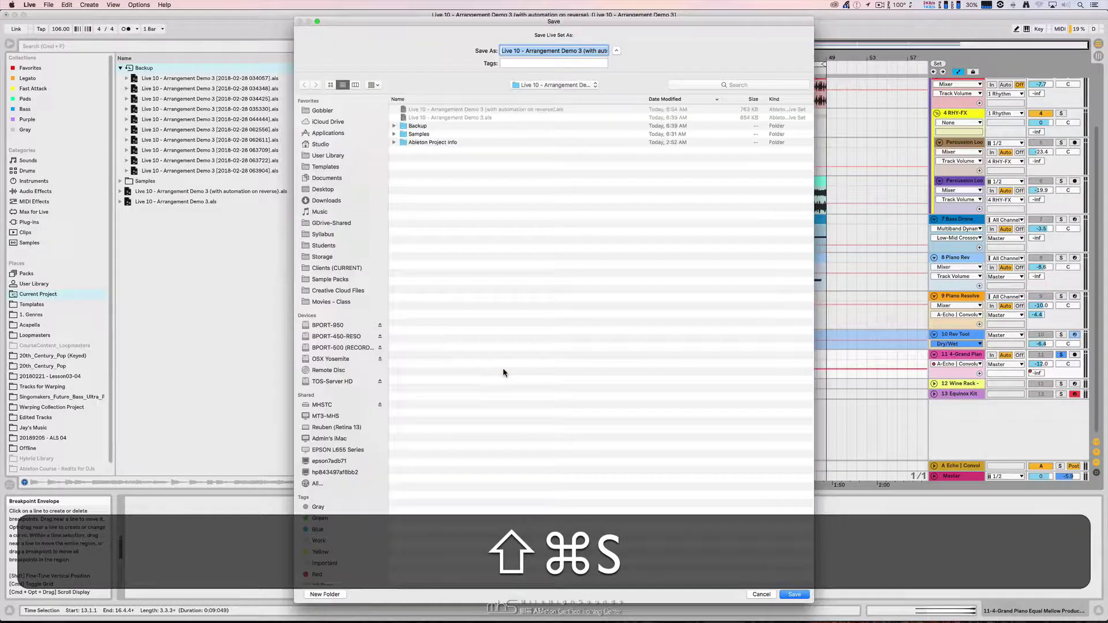
key(Right)
key(Left)
text(mod)
key(Return)
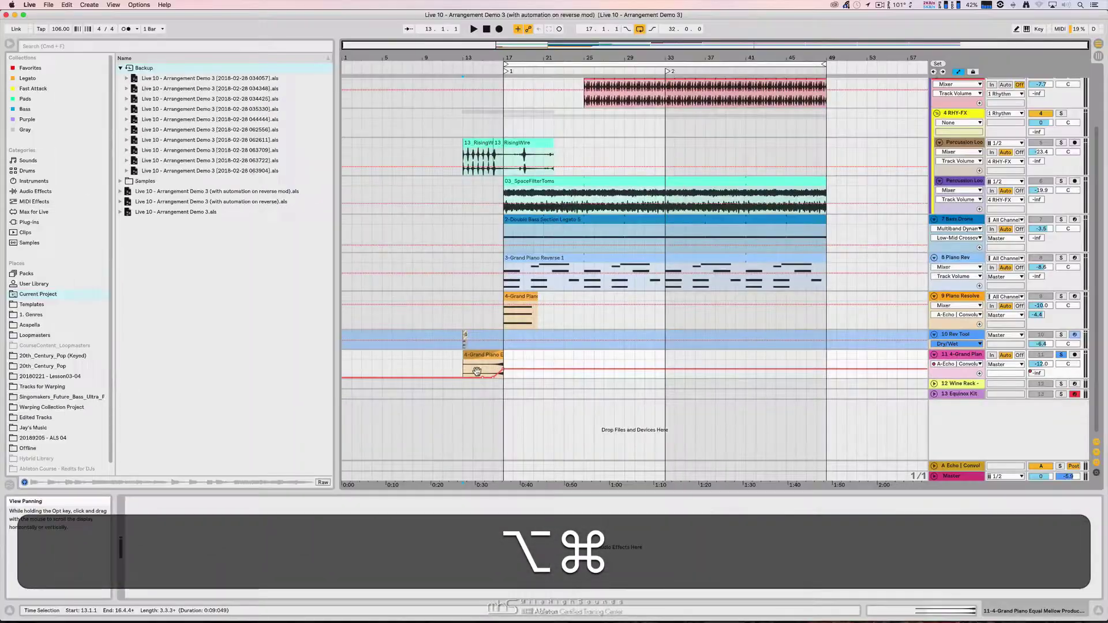
click(49, 4)
click(81, 17)
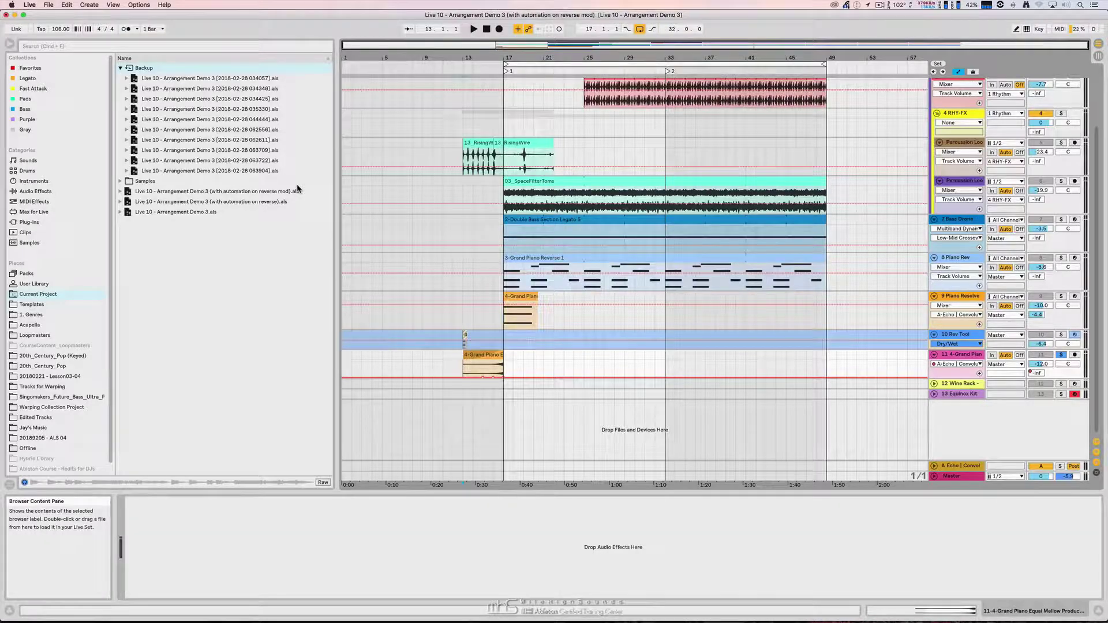
Show the timestamped Arrangement Demo 3 backups in the Current Project's Backup folder
click(120, 67)
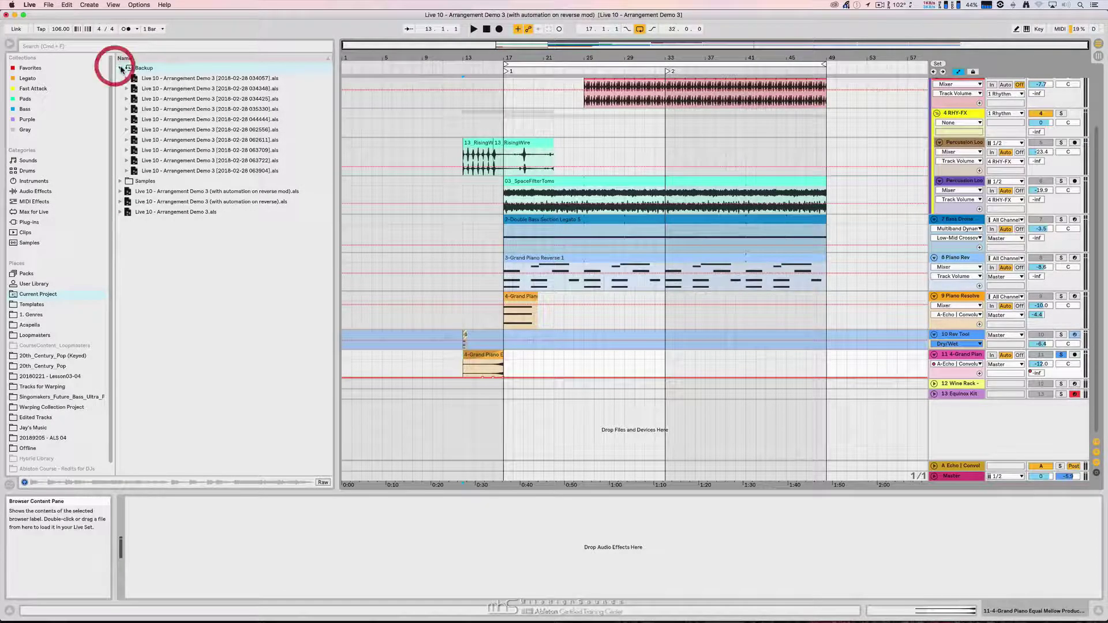
click(40, 294)
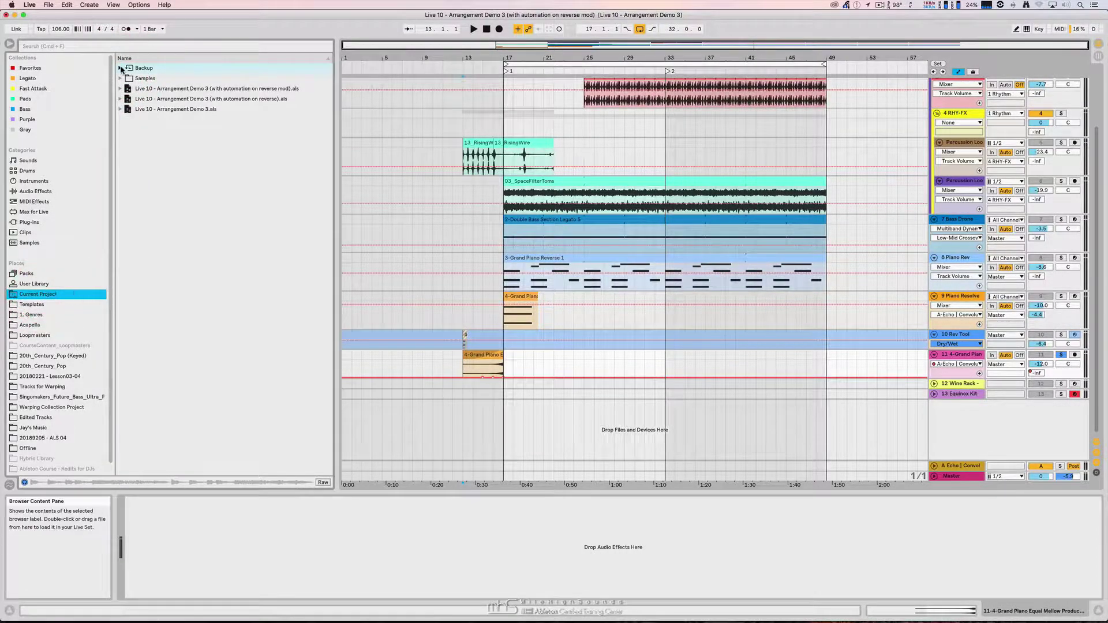
click(119, 67)
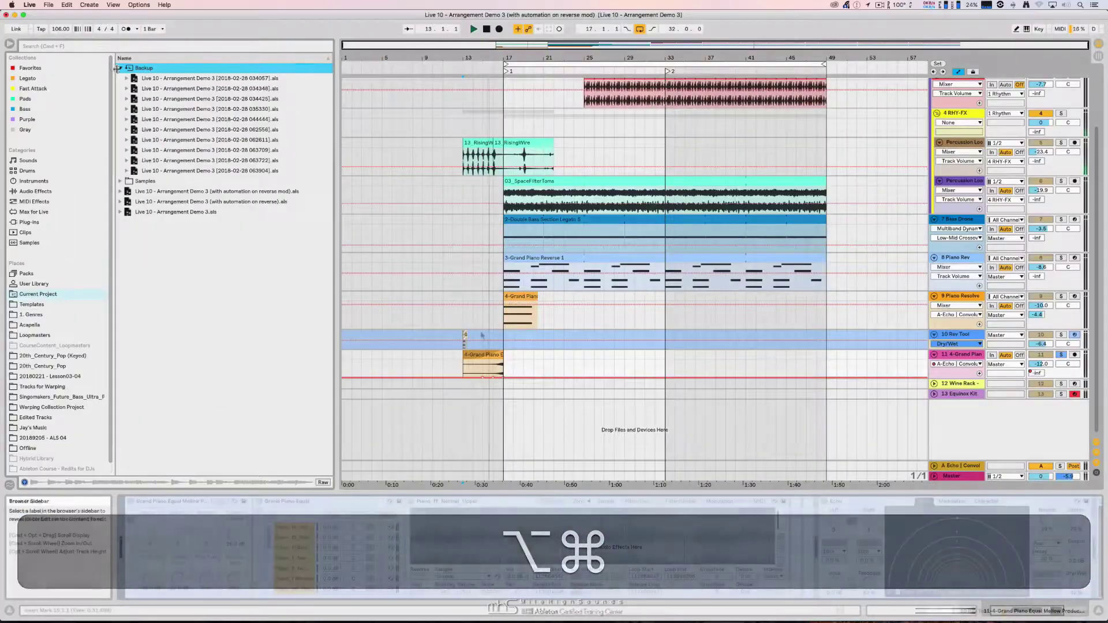
Deactivate track 10 Rev Tool, play from bar 13, and raise track 11's fade start to -1.0 dB
key(space)
click(1041, 335)
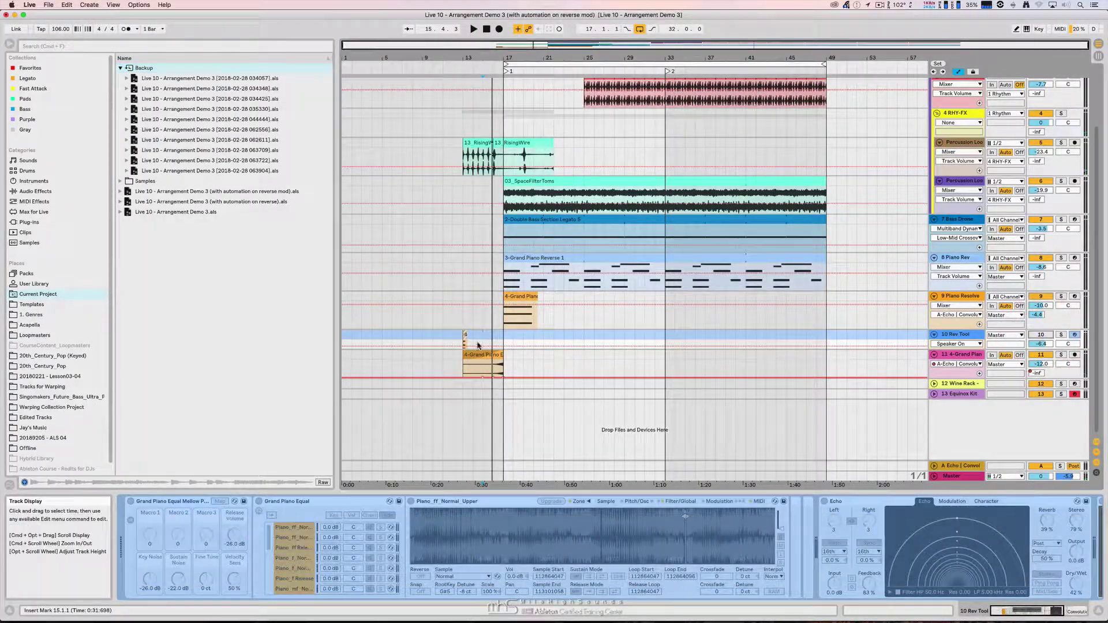
click(463, 335)
key(space)
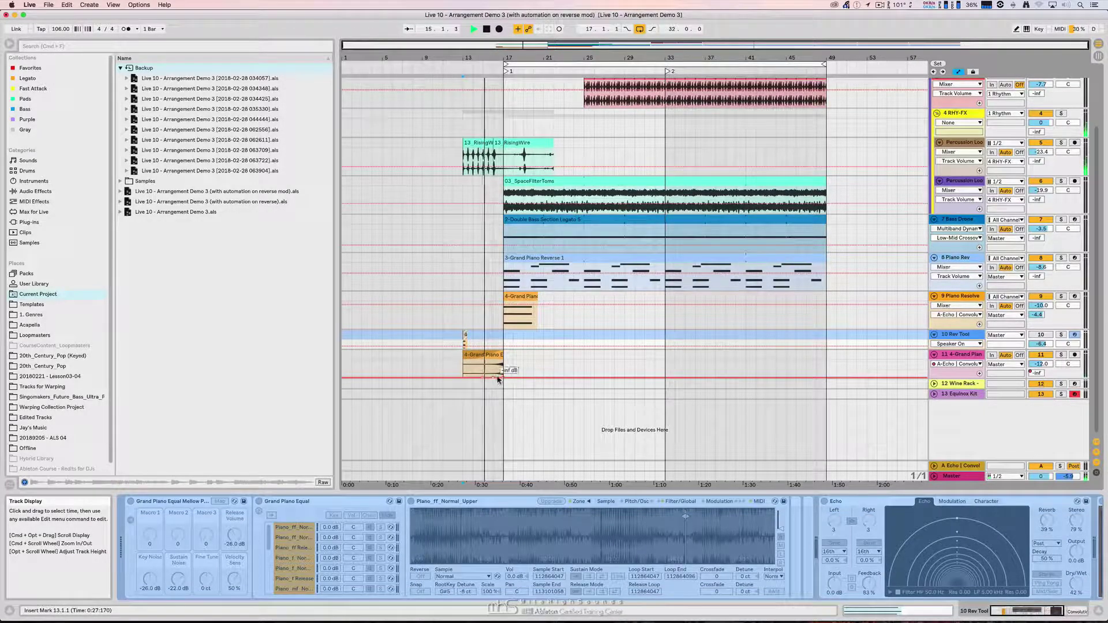
drag(499, 379, 503, 364)
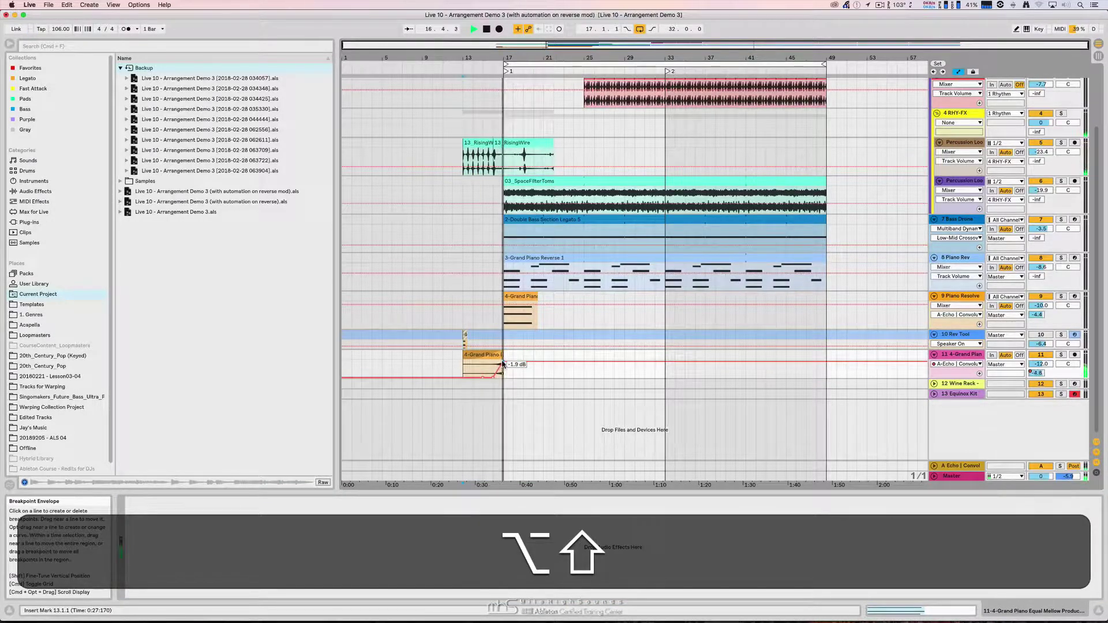